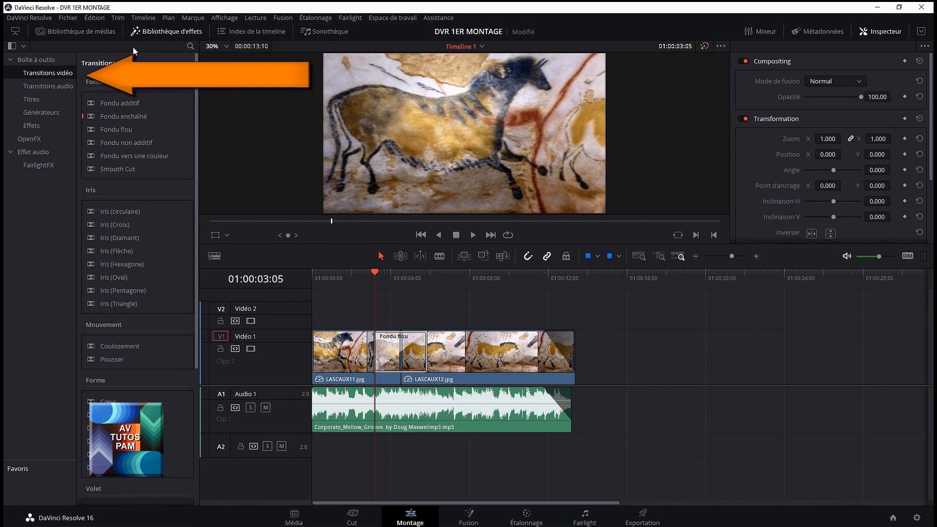
- Add a Couleur opaque generator to Vidéo 1, past the end of the existing clips, and park the playhead on it
left_click(40, 113)
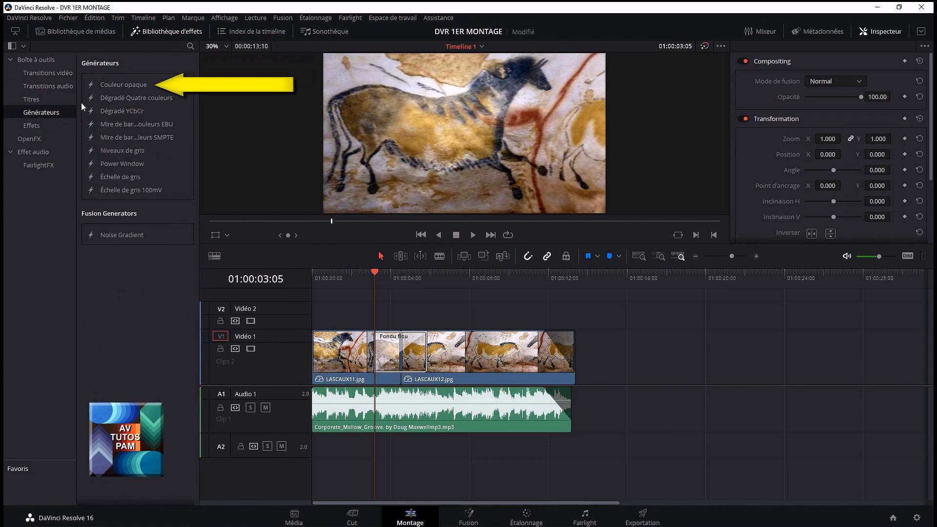
left_click_drag(116, 90, 651, 365)
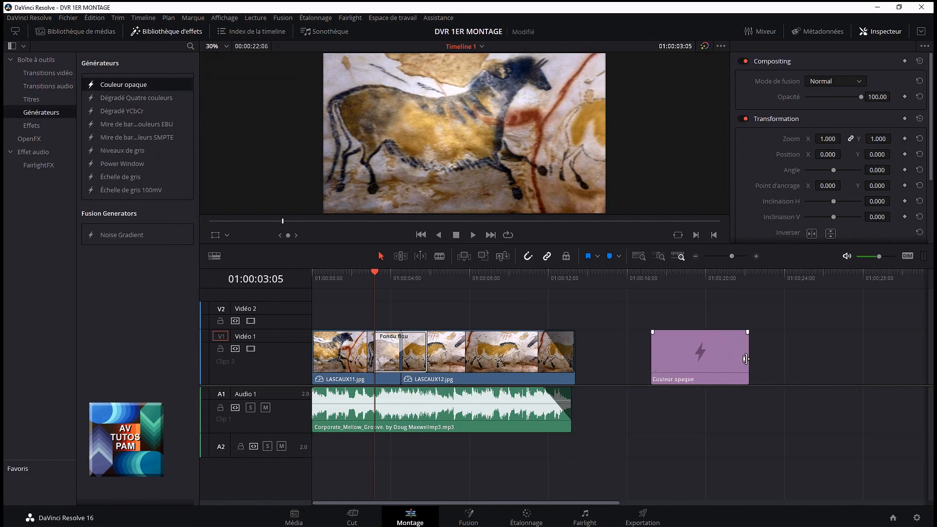
mouse_move(745, 359)
left_mouse_down()
mouse_move(701, 359)
mouse_move(747, 359)
left_mouse_up()
left_click(688, 272)
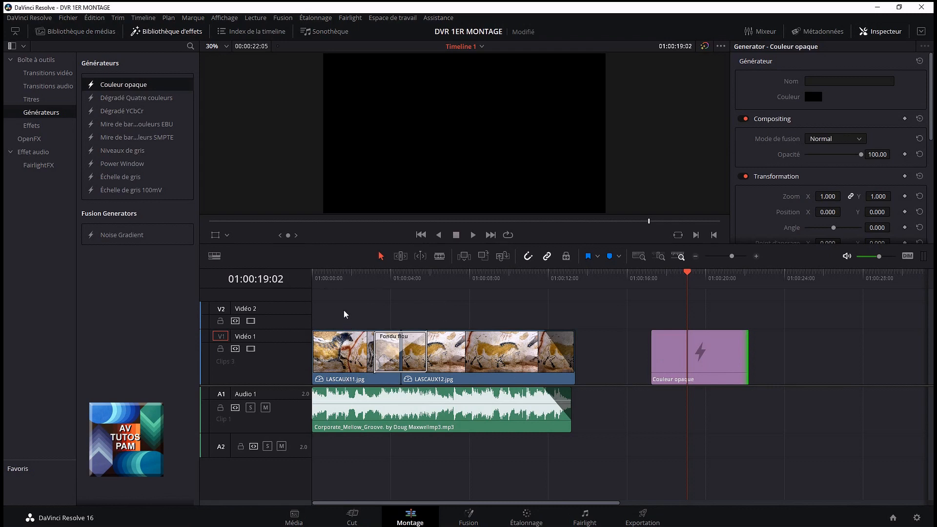
- Shift both LASCAUX clips and the music together to meet the Couleur opaque clip, and move that clip to the timeline start on Vidéo 2
left_click_drag(343, 310, 595, 454)
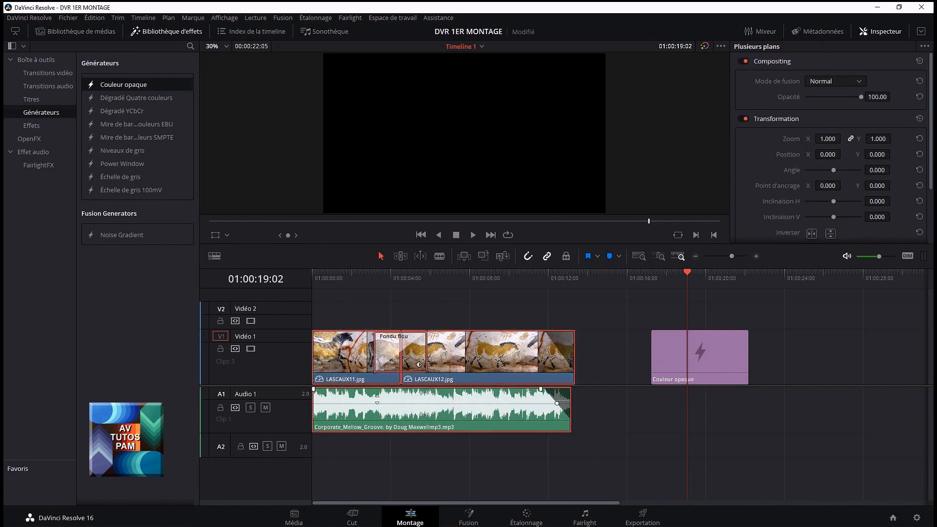
left_click_drag(377, 403, 446, 400)
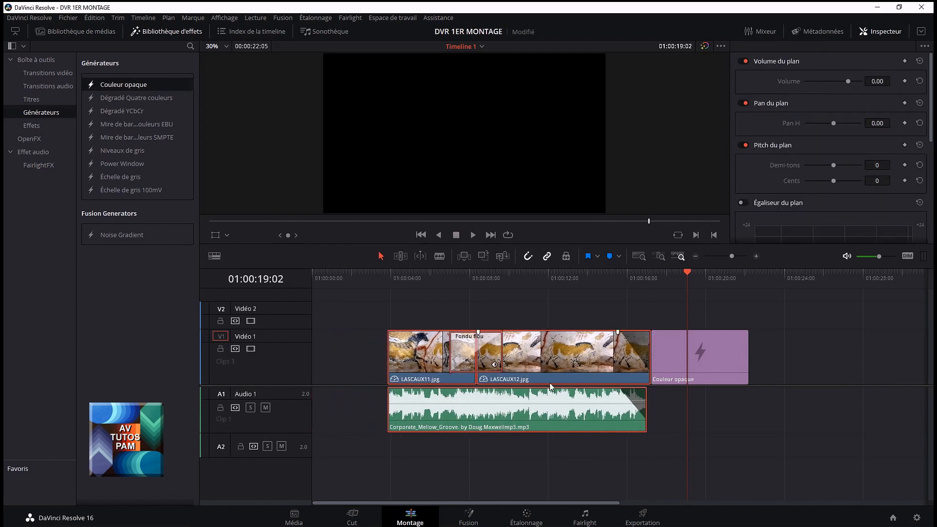
left_click_drag(671, 355, 340, 312)
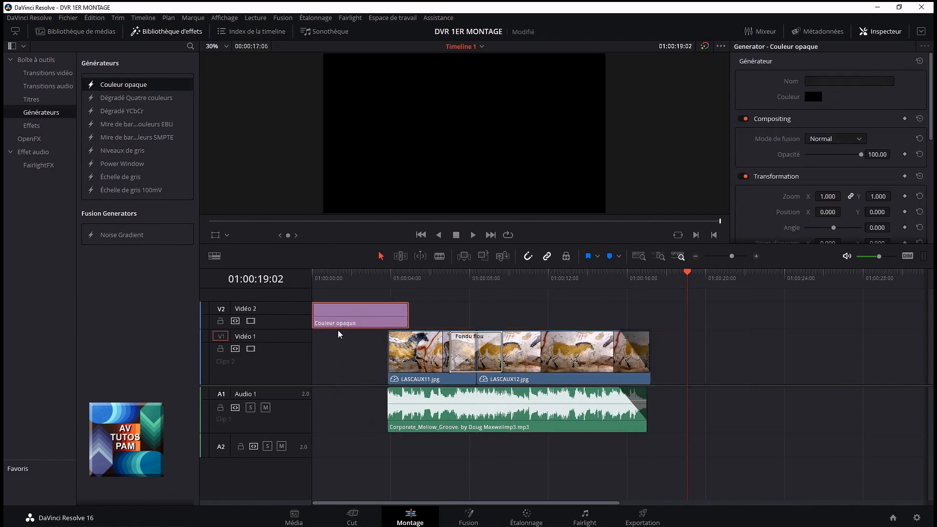
- Trim the end of the Couleur opaque clip to the start of LASCAUX11.jpg and place it on Vidéo 1 before that image
left_click(385, 273)
left_click_drag(423, 318, 429, 438)
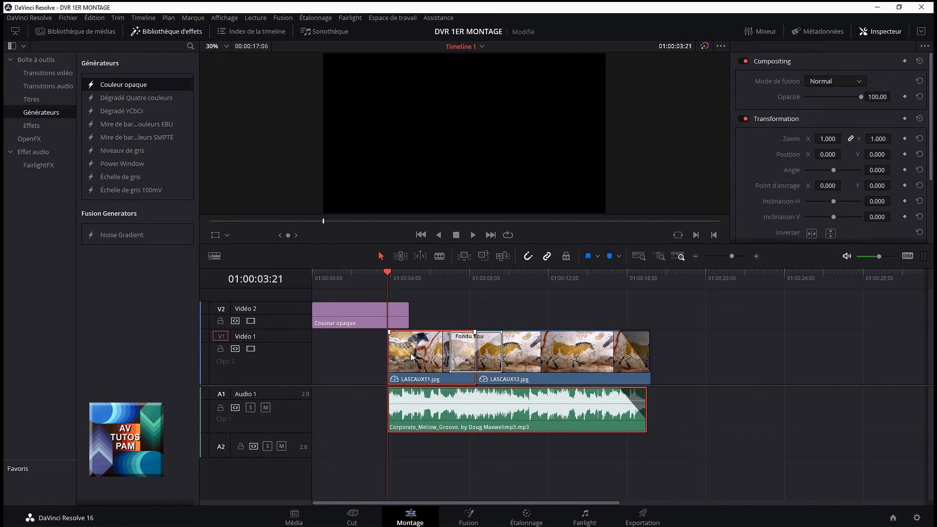
left_click(361, 313)
left_click_drag(408, 318, 388, 318)
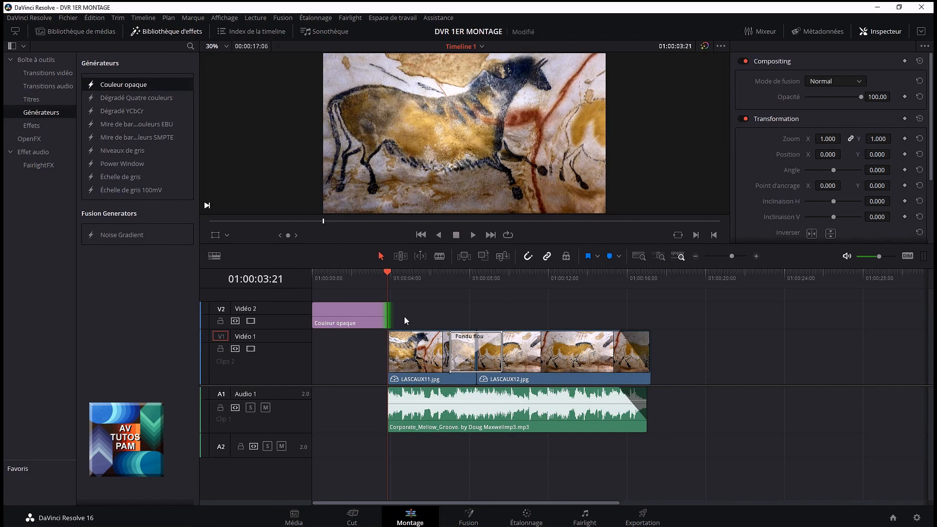
left_click_drag(344, 315, 345, 338)
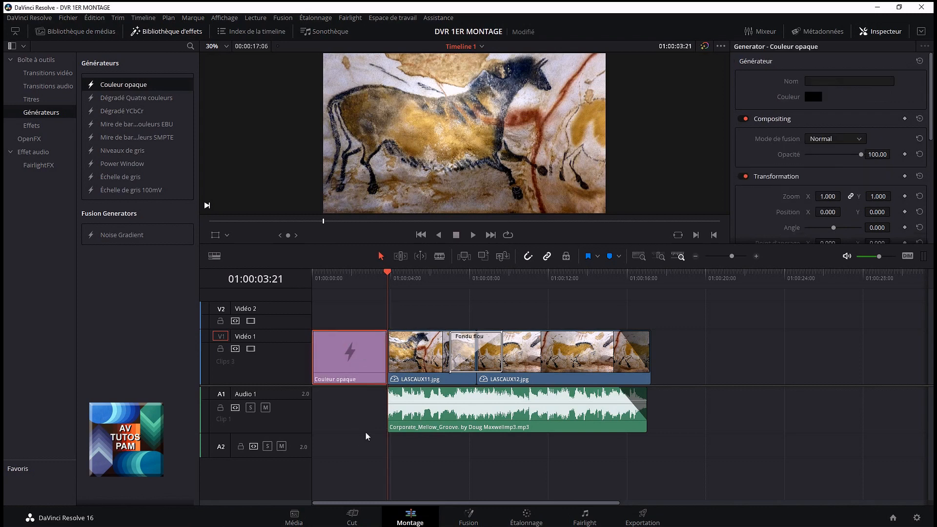
- Play back the cut from the Couleur opaque clip to LASCAUX11.jpg
left_click_drag(388, 276, 364, 274)
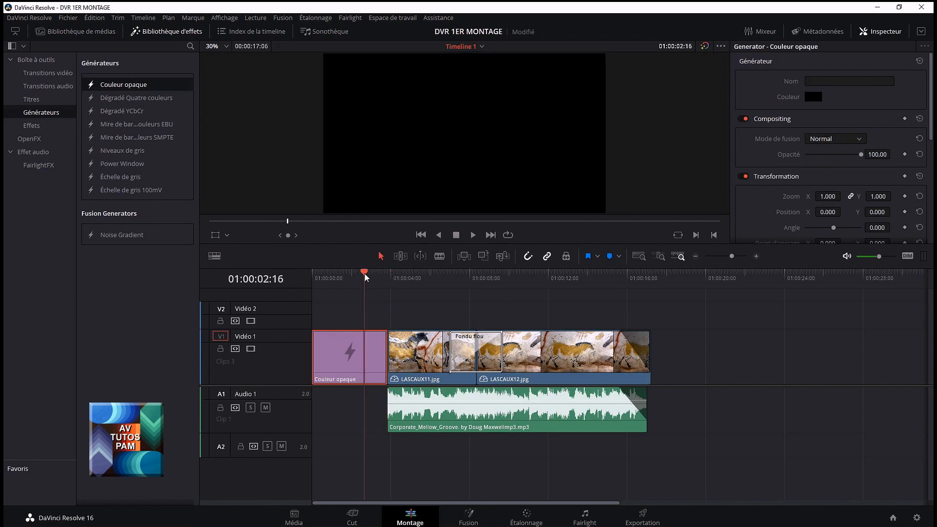
left_click(473, 235)
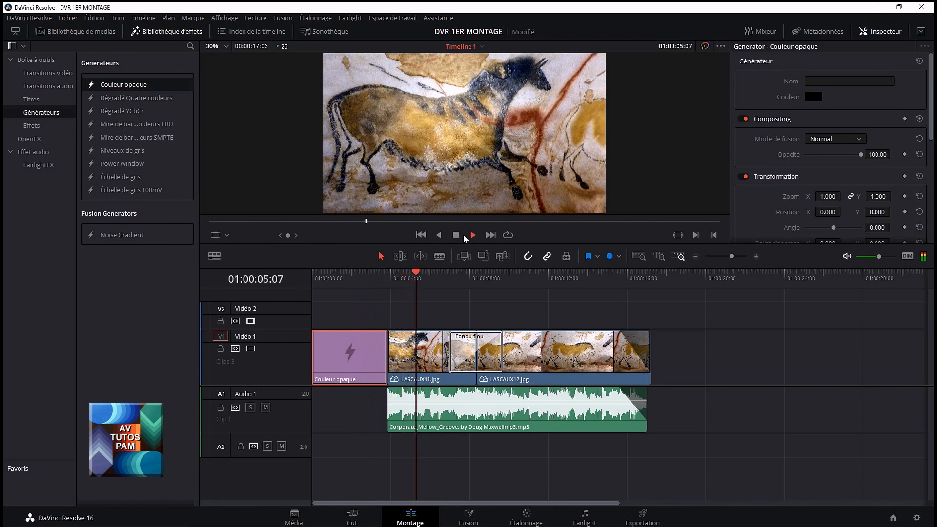
left_click(456, 236)
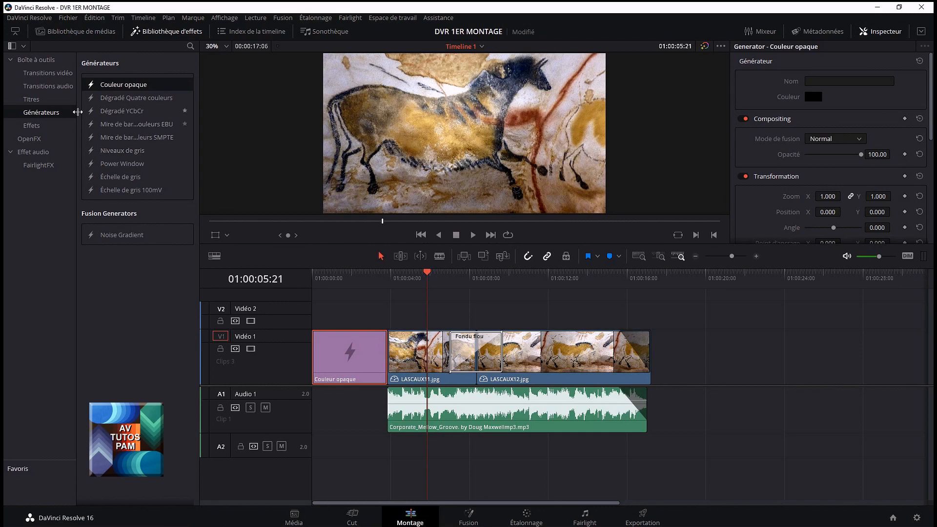
- Apply a Fondu enchaîné transition between the Couleur opaque clip and LASCAUX11.jpg, and lengthen it to 1.8 seconds
left_click(38, 74)
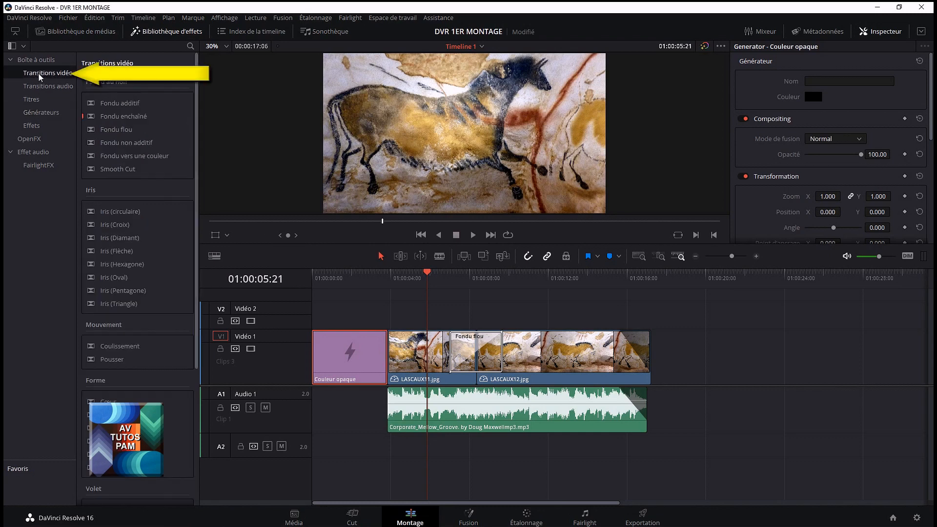
left_click_drag(124, 120, 386, 352)
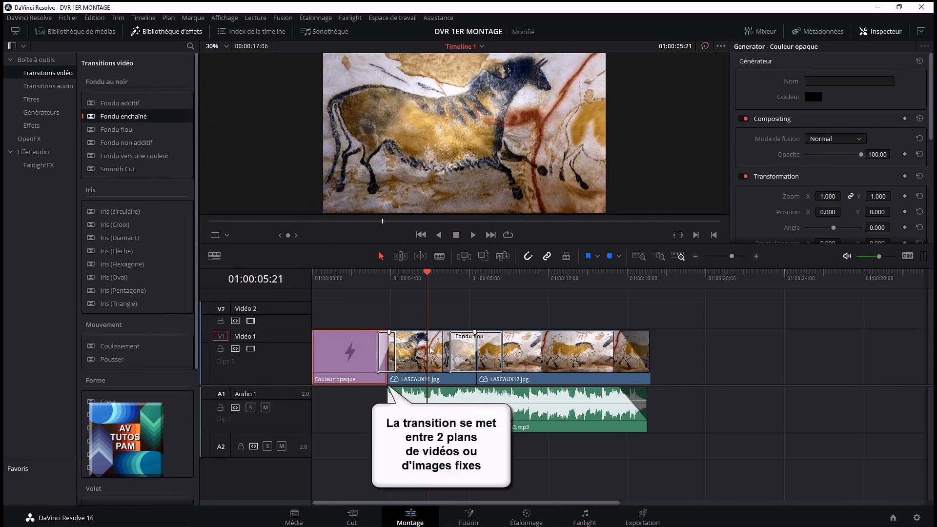
left_click_drag(394, 351, 404, 350)
- Scrub through the Fondu enchaîné transition to review how LASCAUX11.jpg fades in from black
left_click(363, 271)
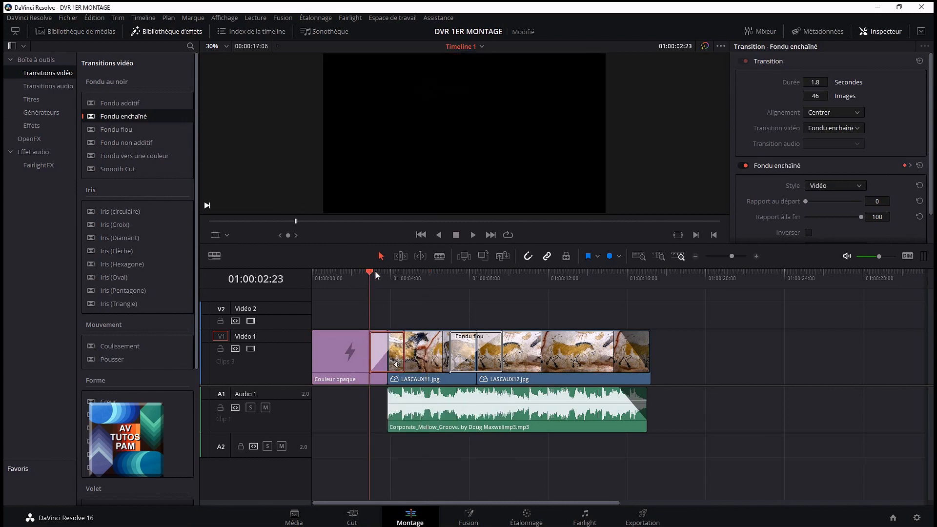
left_click(380, 273)
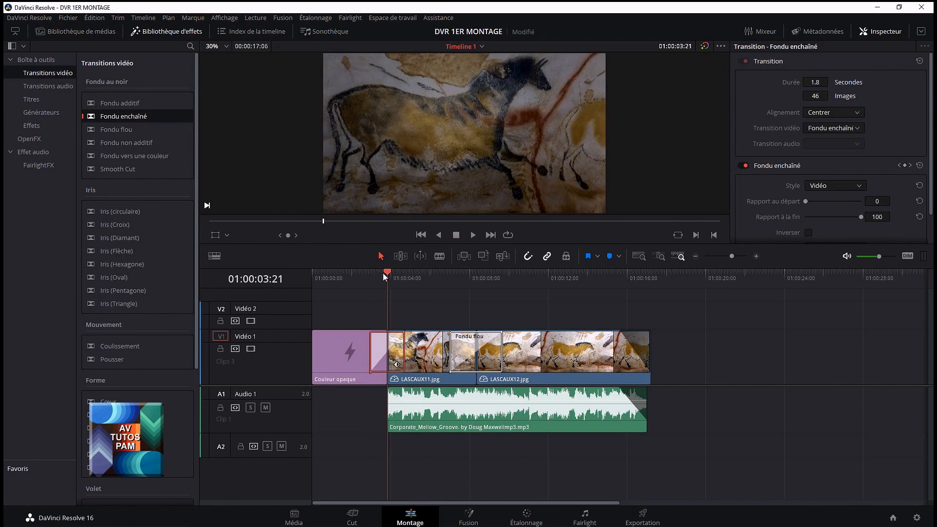
left_click(403, 274)
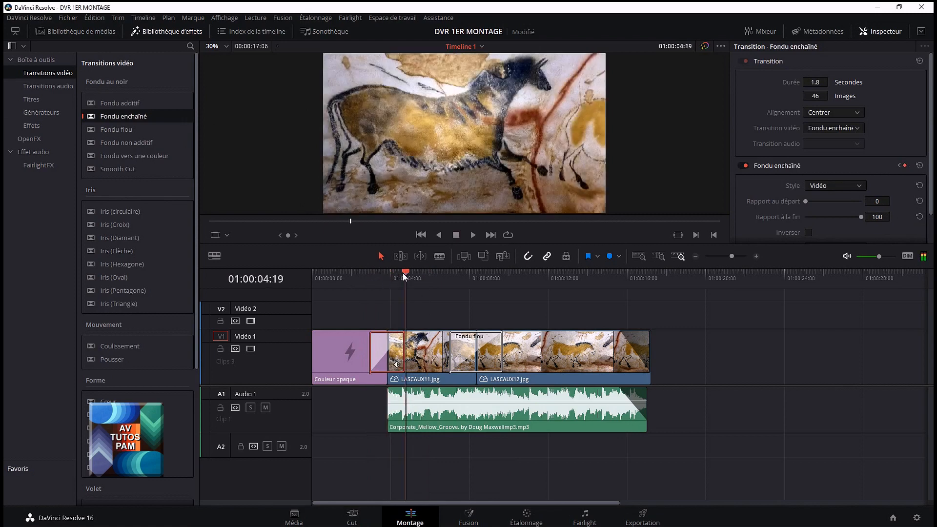
left_click_drag(402, 273, 356, 271)
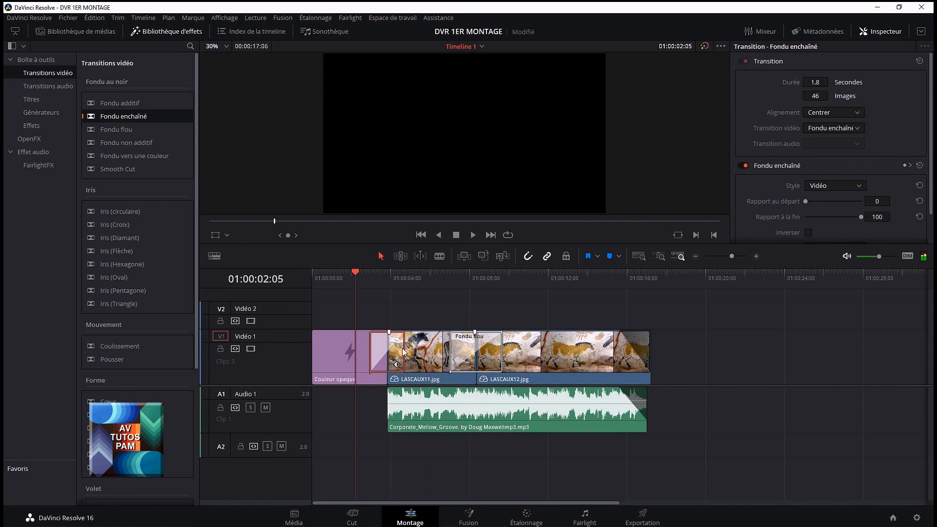
- Lengthen the Fondu enchaîné transition before LASCAUX11.jpg to 3.0 seconds and play it back
left_click_drag(405, 355, 416, 355)
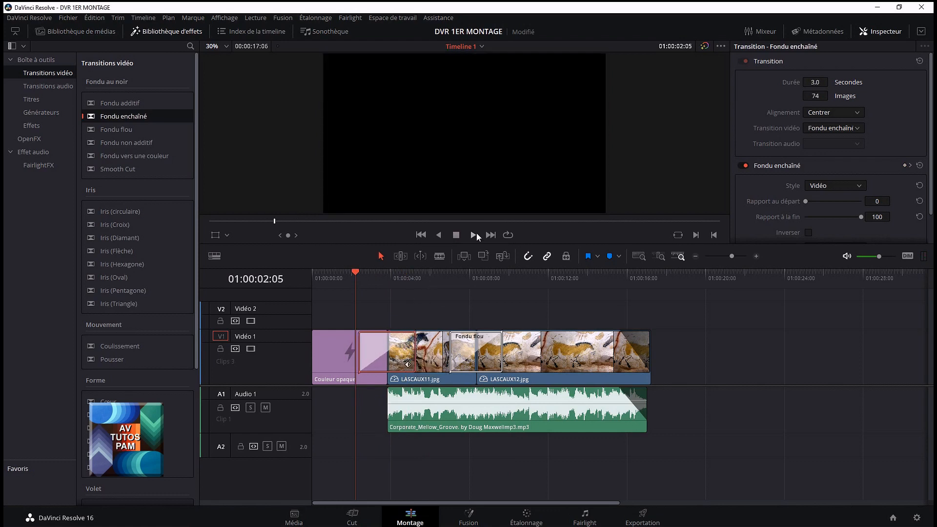
left_click(472, 236)
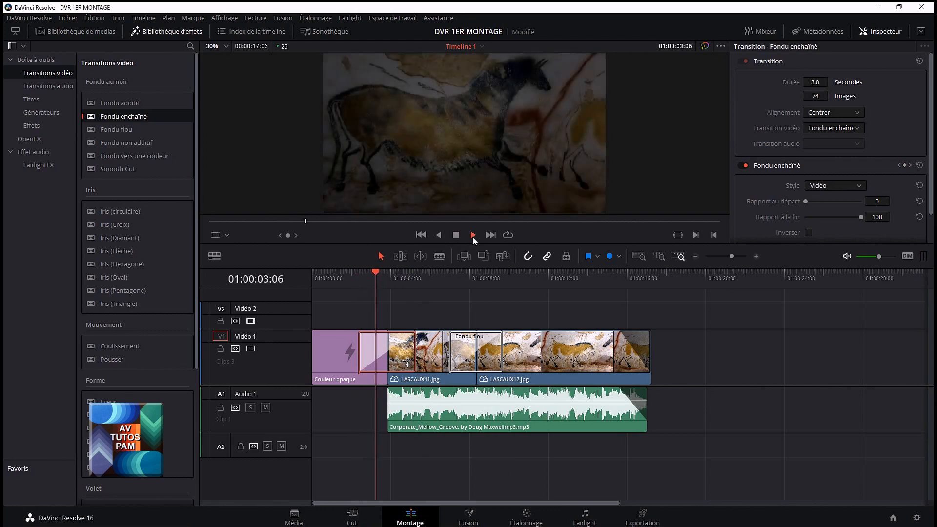
left_click(454, 235)
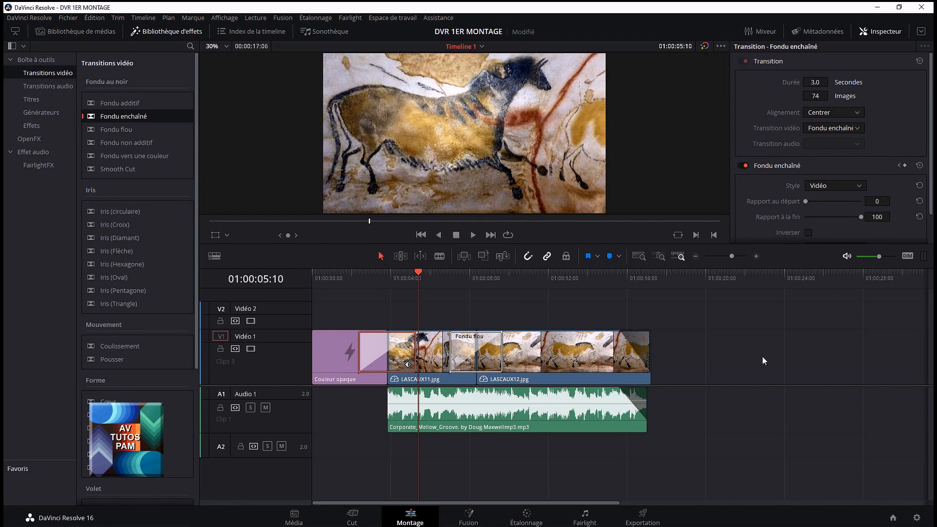
- Move the Couleur opaque clip to the end of LASCAUX12.jpg and place JAPON33.jpg directly after it on Vidéo 1
left_click_drag(332, 359, 669, 347)
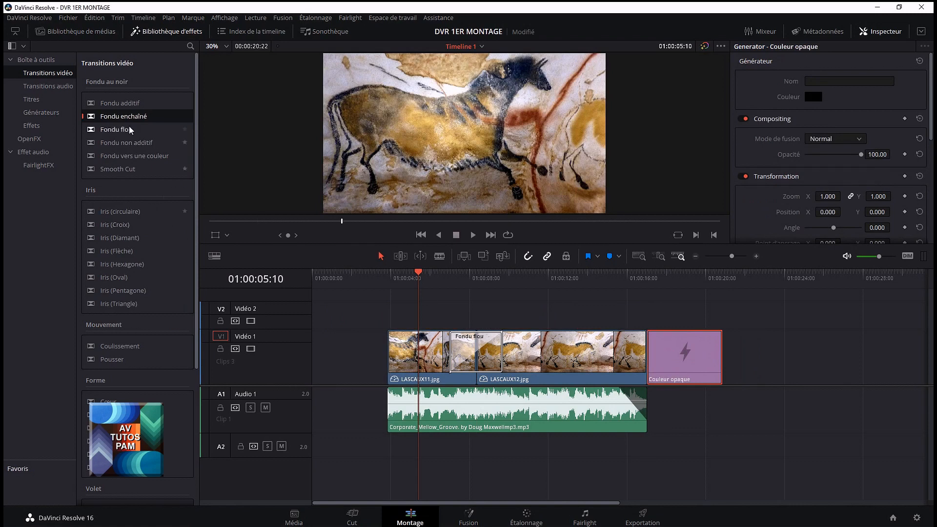
left_click(74, 31)
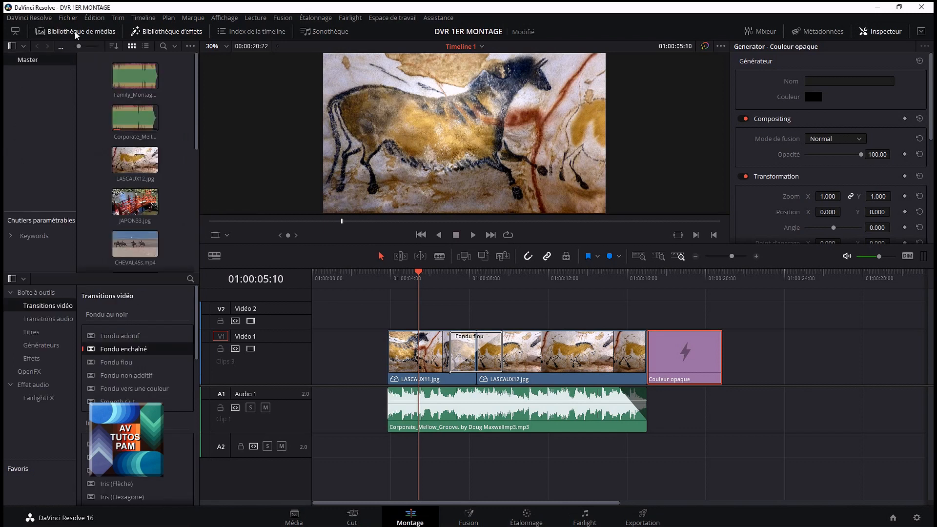
left_click_drag(137, 200, 745, 354)
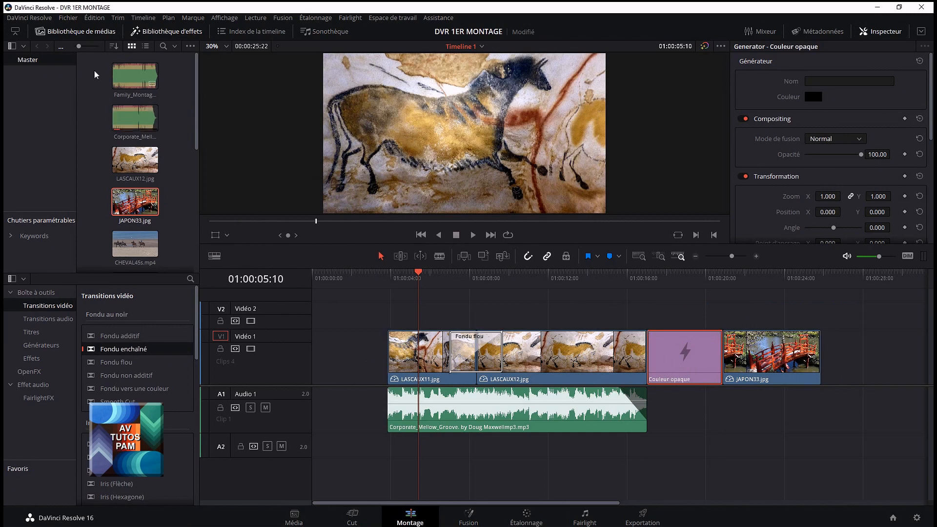
- Add a second Couleur opaque generator before LASCAUX11.jpg, trimming its end to that image's start and placing it on Vidéo 1
left_click(165, 31)
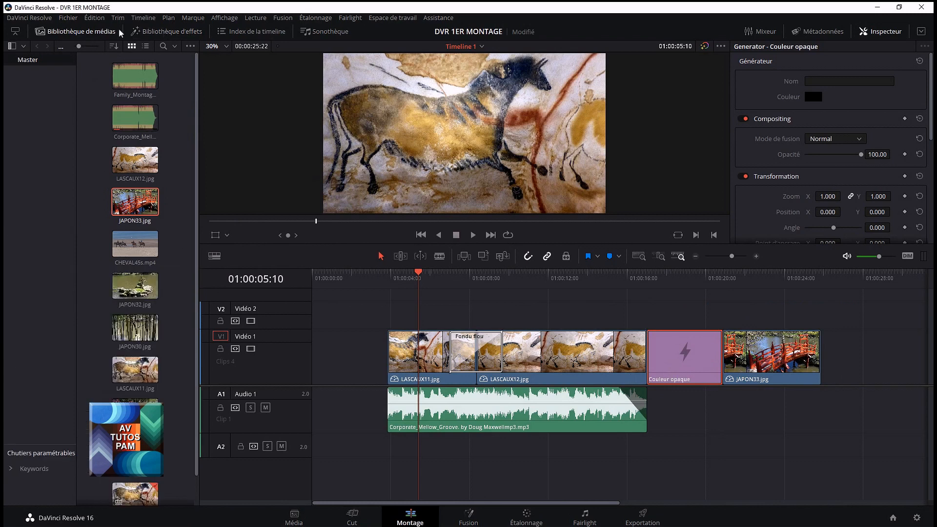
left_click(101, 33)
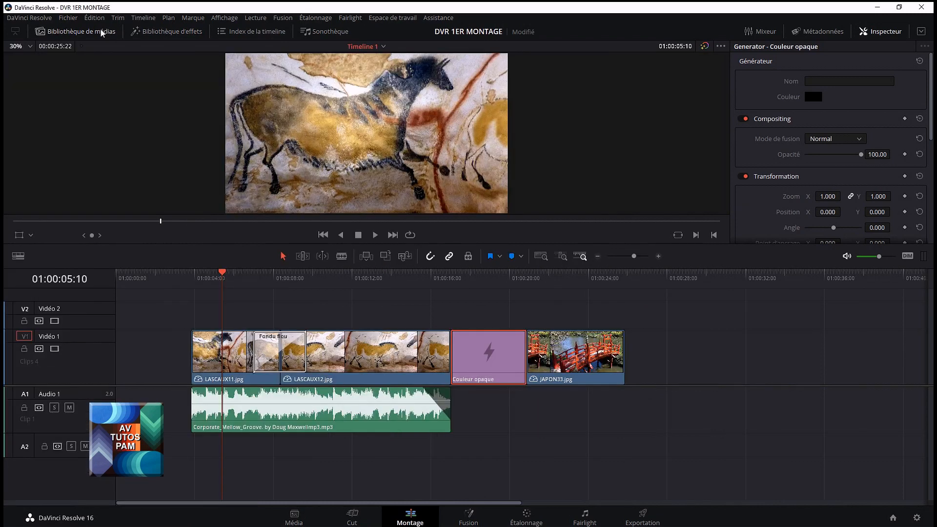
left_click(154, 32)
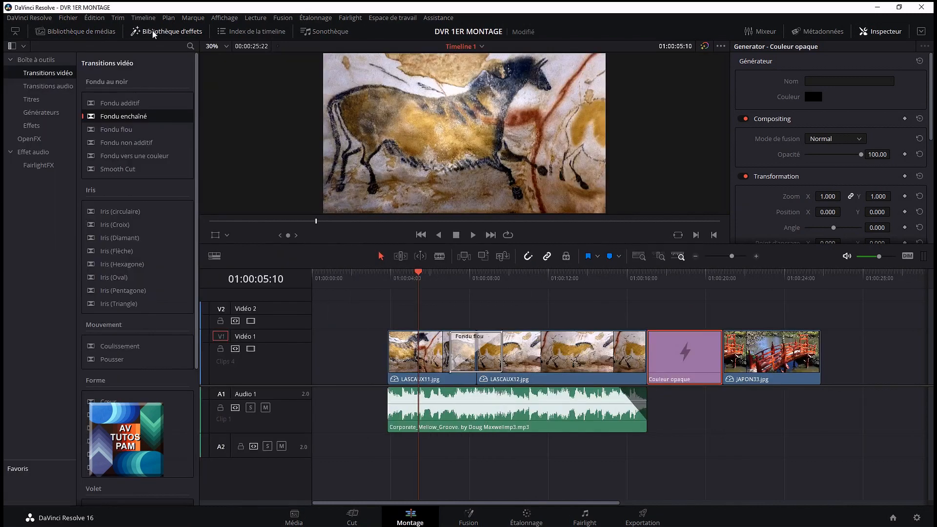
left_click(42, 112)
left_click_drag(112, 87, 332, 307)
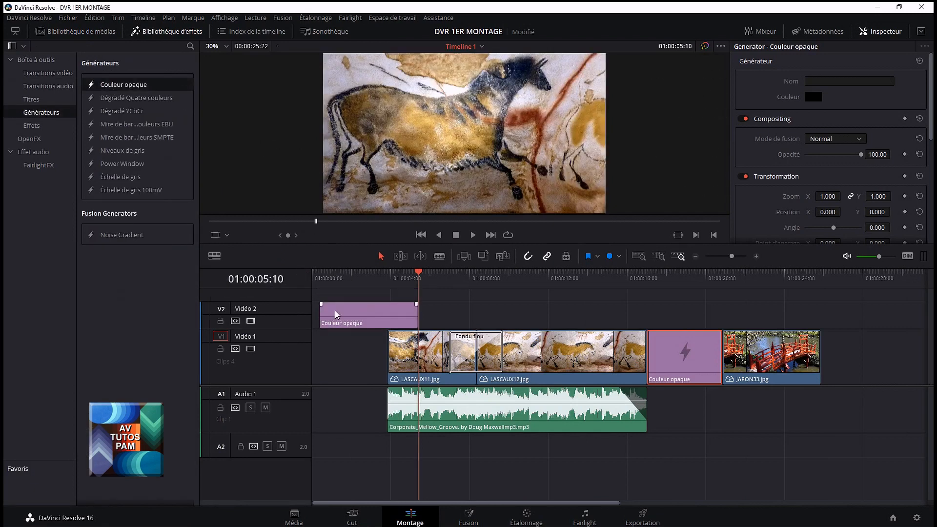
left_click_drag(417, 318, 364, 350)
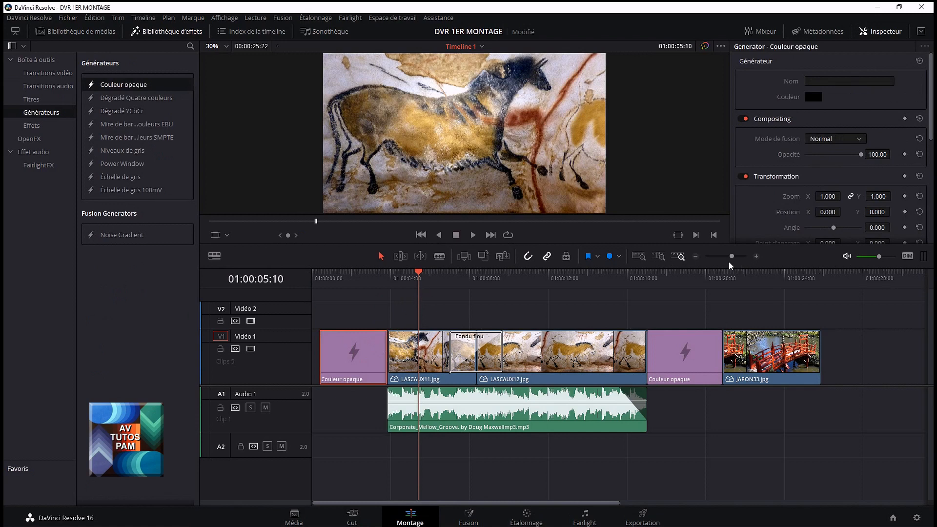
- Add a Texte title beyond the last clip, preview it on black, and move it to Vidéo 2 above LASCAUX12.jpg to view it over the image
left_click(696, 256)
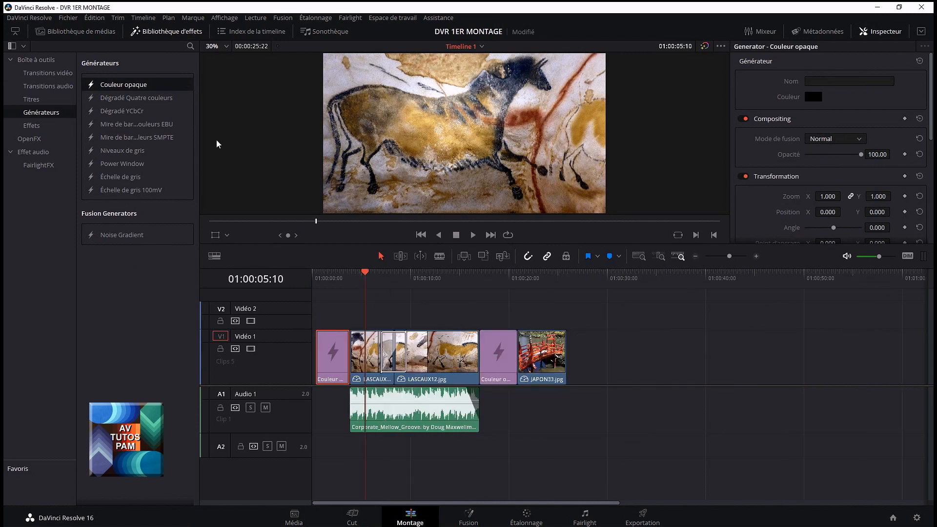
left_click(32, 100)
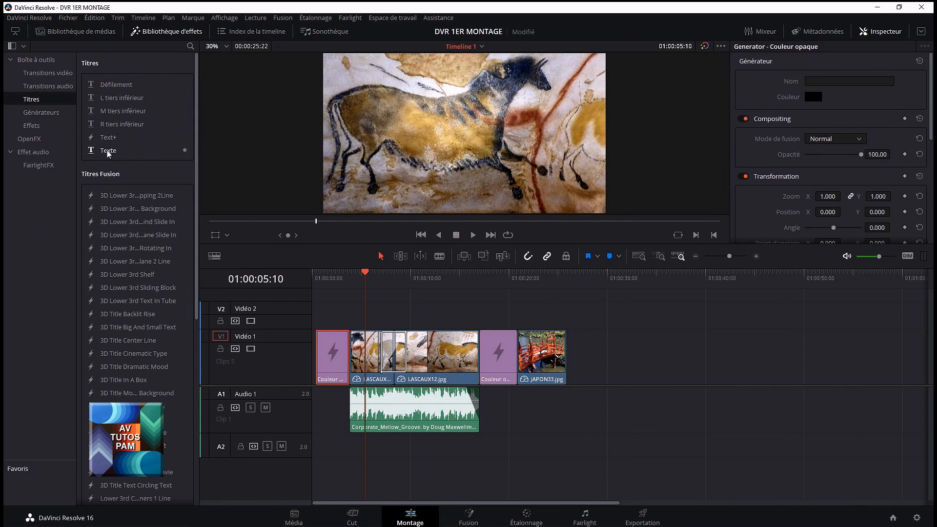
left_click_drag(108, 153, 610, 356)
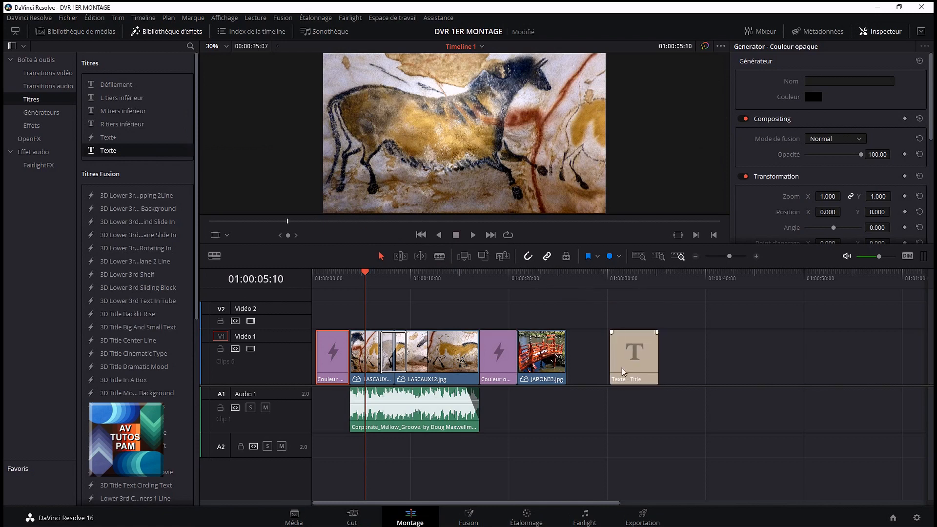
left_click(626, 275)
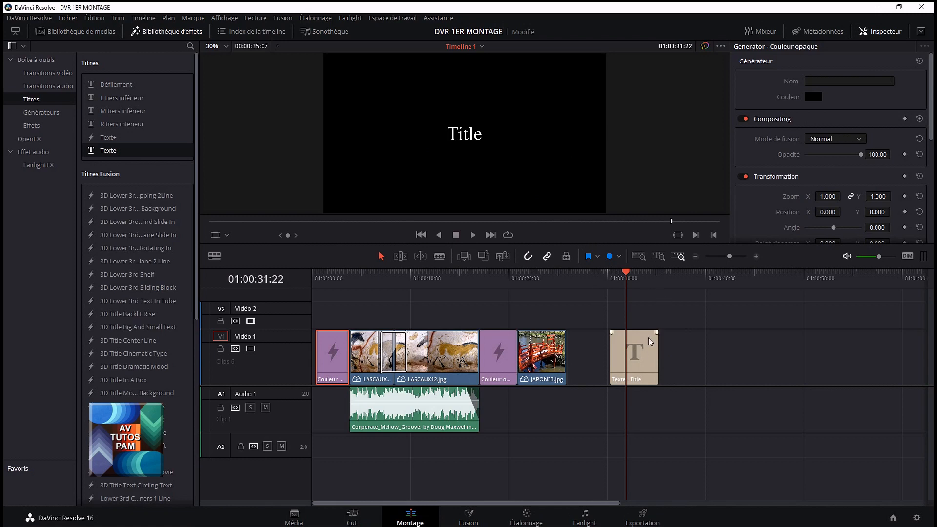
left_click_drag(631, 336, 427, 327)
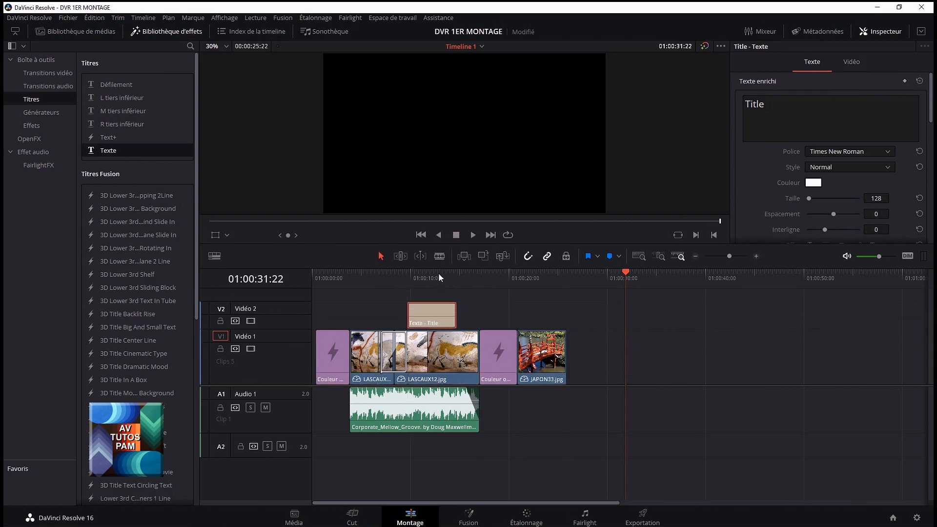
left_click(432, 273)
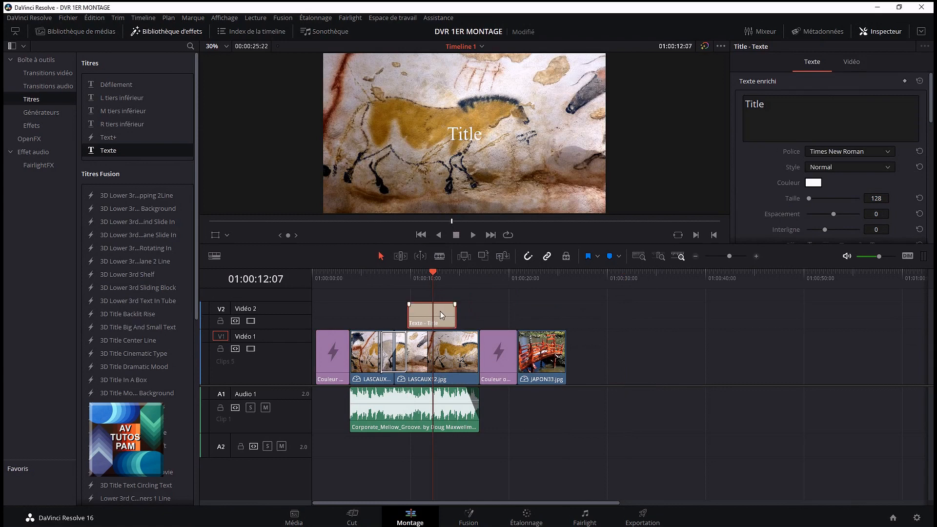
- Move the Texte title on Vidéo 2 over the Fondu flou between LASCAUX11.jpg and LASCAUX12.jpg, with the playhead at 01:00:08:09
mouse_move(411, 274)
left_mouse_down()
mouse_move(402, 273)
mouse_move(462, 278)
mouse_move(395, 278)
left_mouse_up()
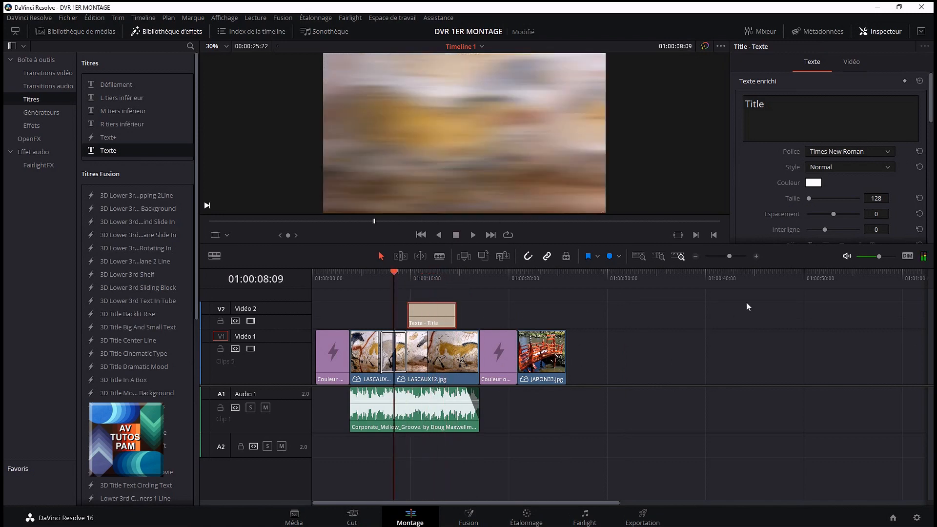
left_click(756, 256)
left_click_drag(558, 313, 468, 325)
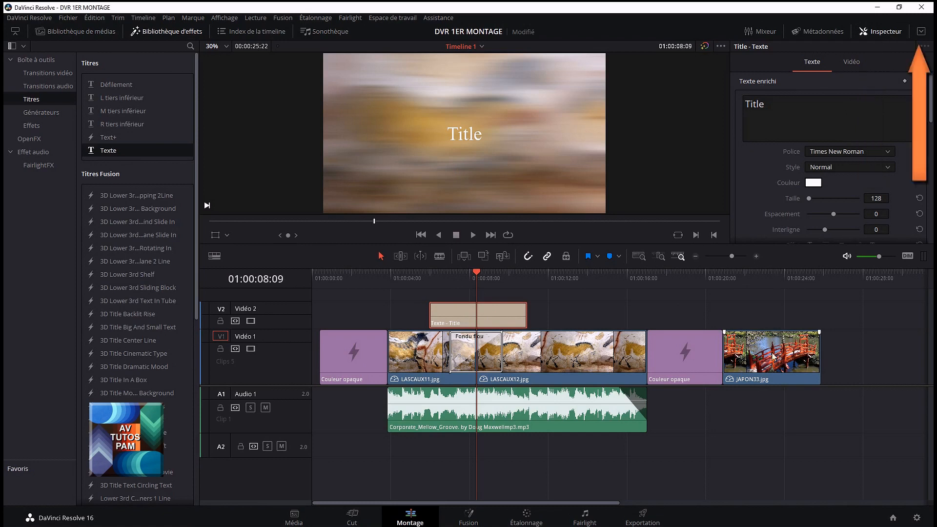
- Expand the Inspector to full height and replace the title's text with MON and DIAPORAMA on two lines
left_click(920, 32)
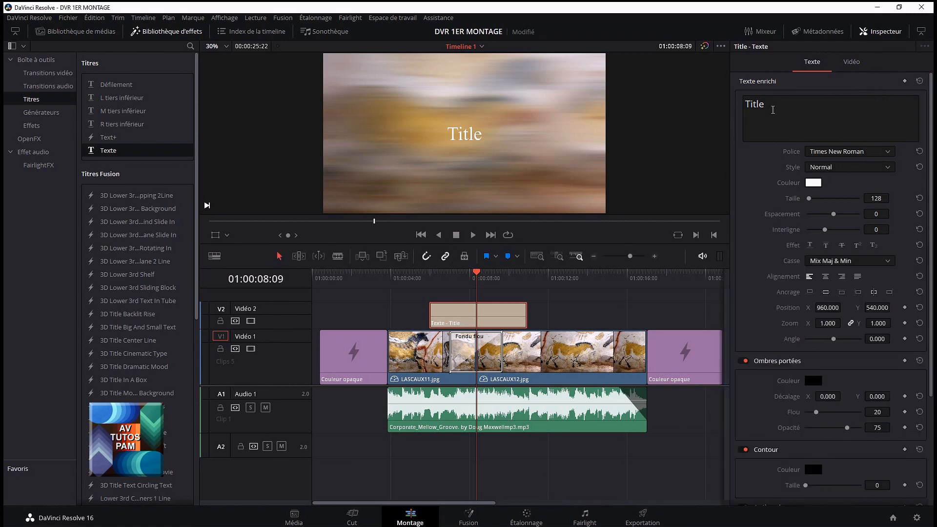
left_click_drag(767, 105, 745, 105)
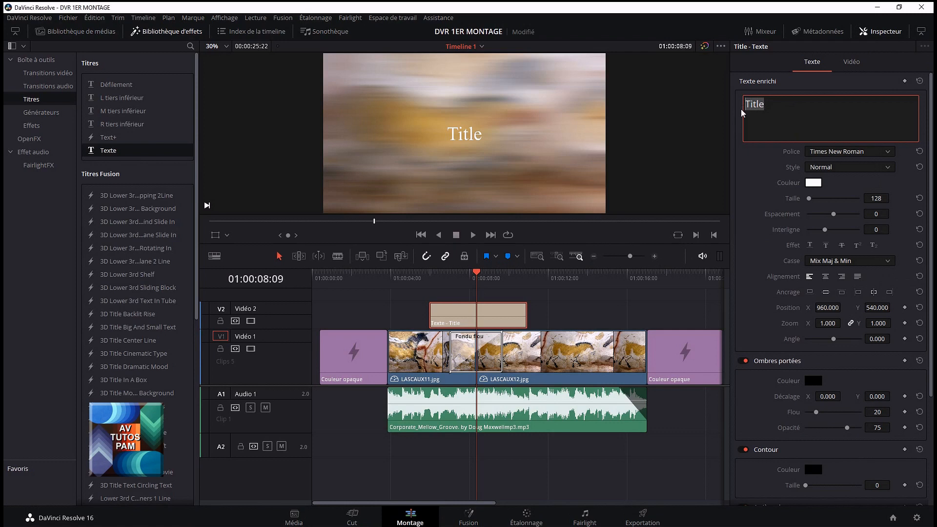
type("MON")
key("Return")
type("DIA")
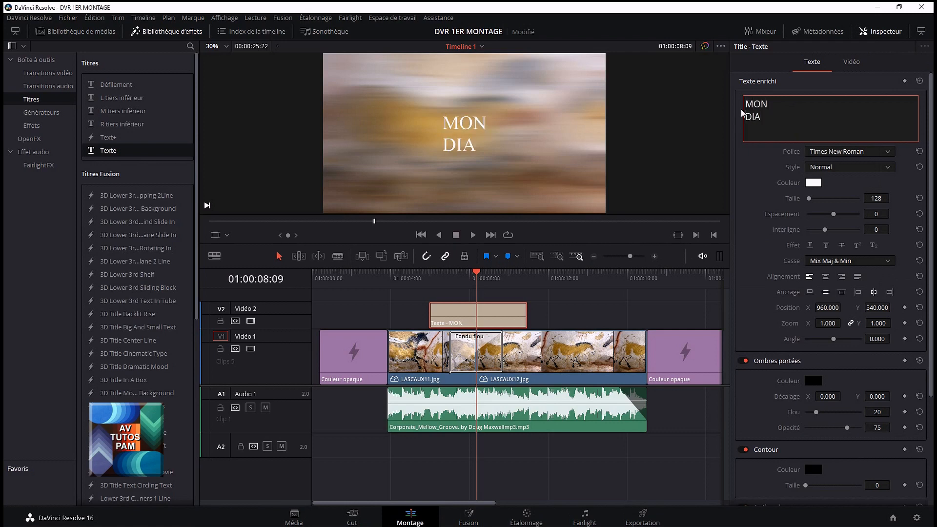
type("PORAMA")
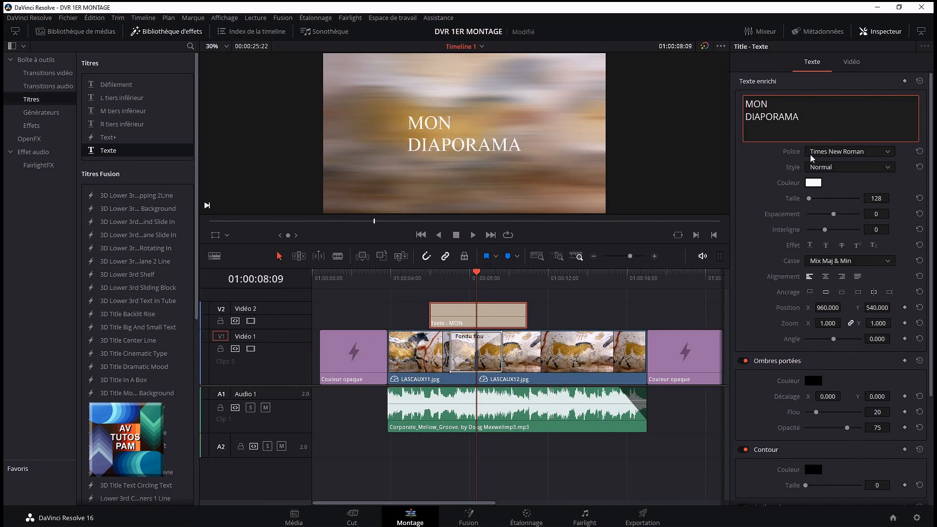
- Set the title's font to Showcard Gothic and its text colour to red (#ff0000)
left_click(884, 151)
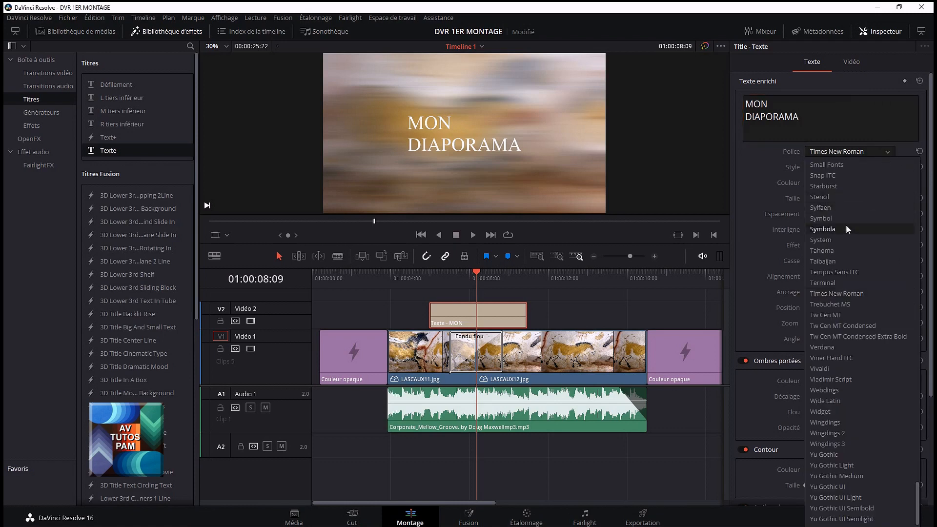
scroll(845, 224, "up", 2)
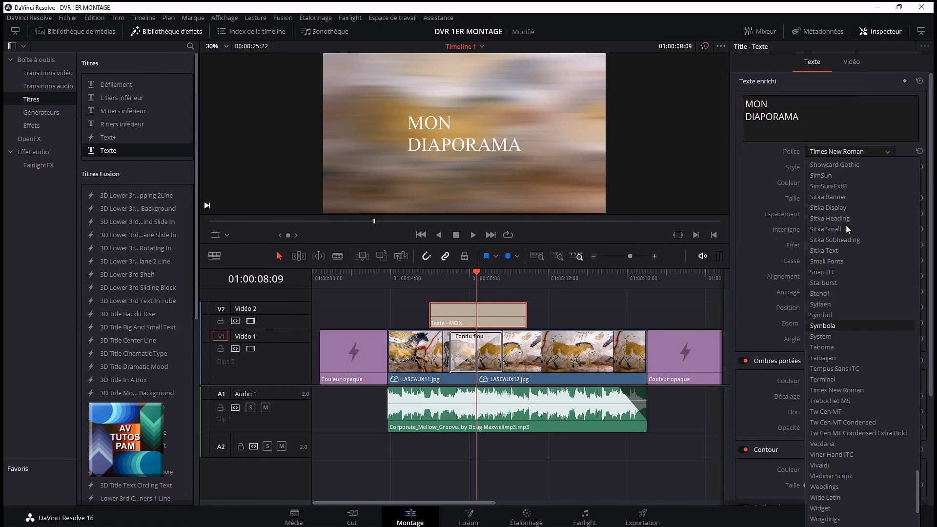
scroll(845, 224, "up", 2)
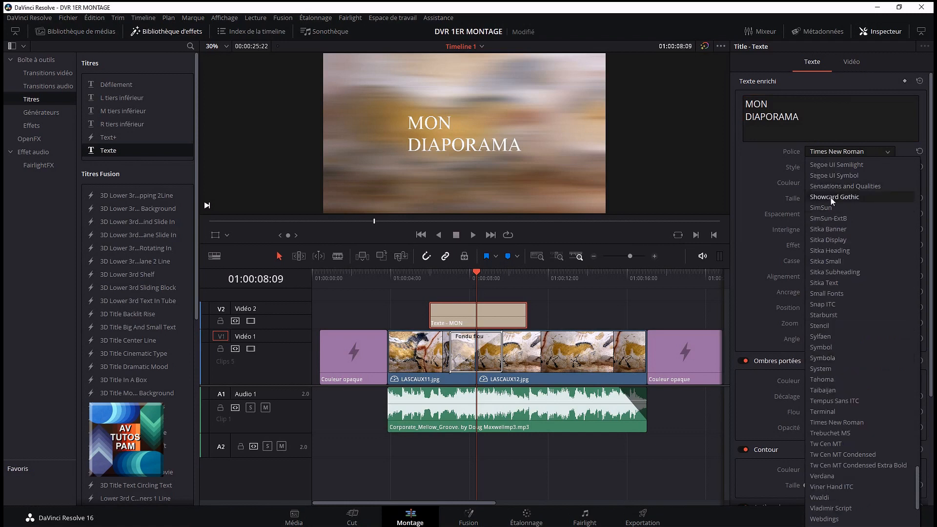
left_click(833, 198)
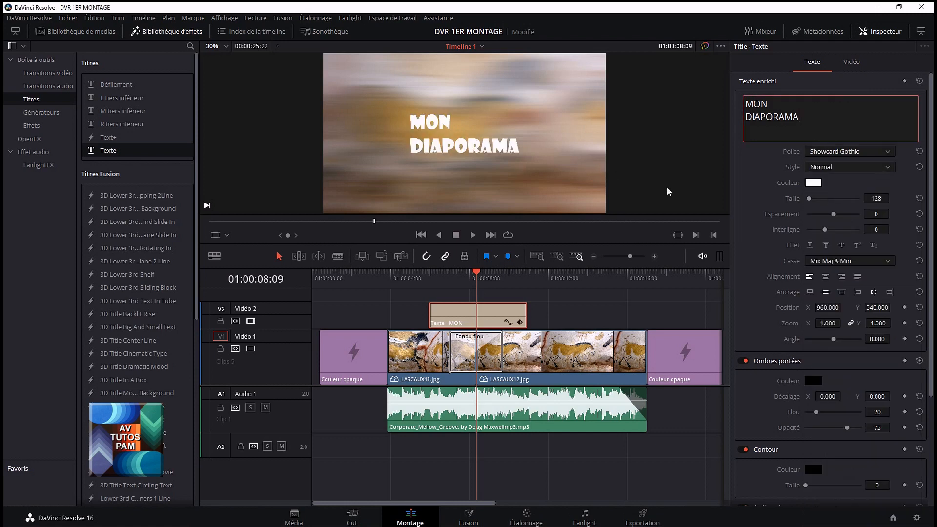
left_click(813, 183)
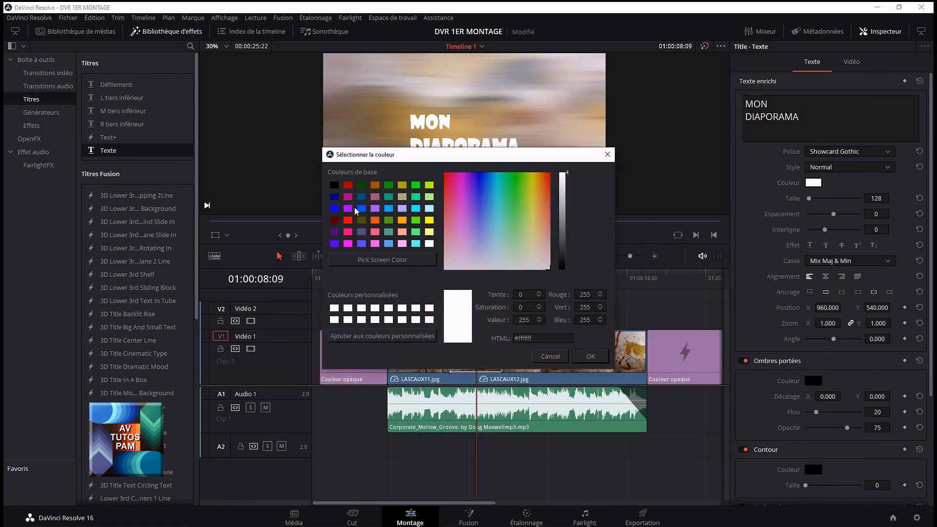
left_click(348, 220)
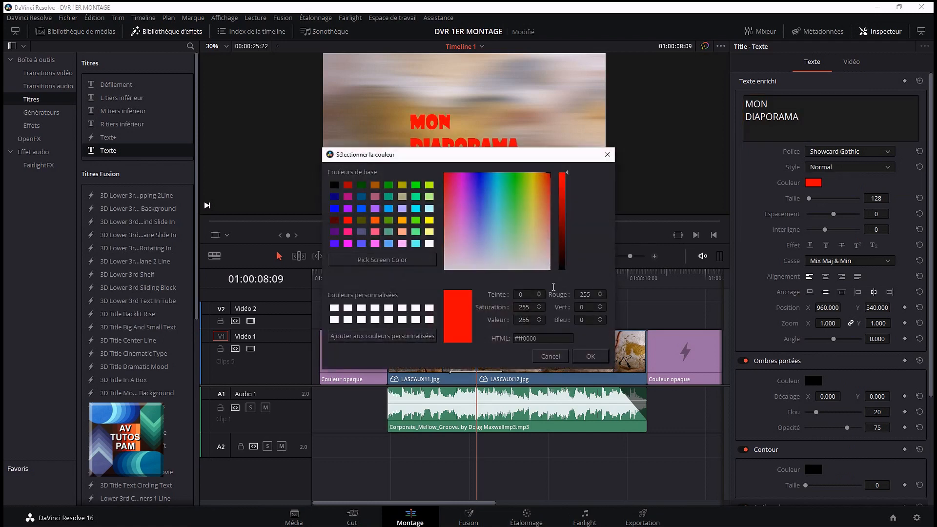
left_click(589, 356)
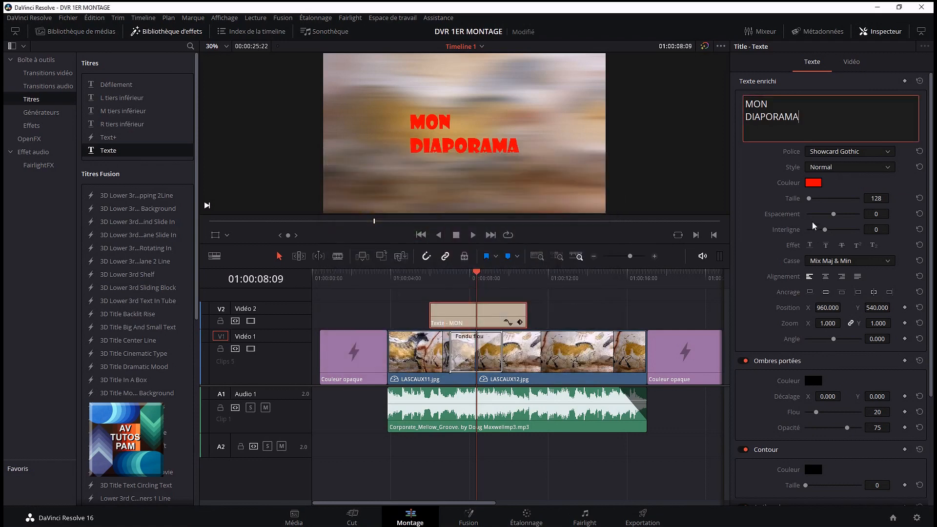
- Format the title with size 116, default letter spacing, line spacing 18 and centred alignment, after trying a wider letter spacing
left_click_drag(808, 197, 838, 214)
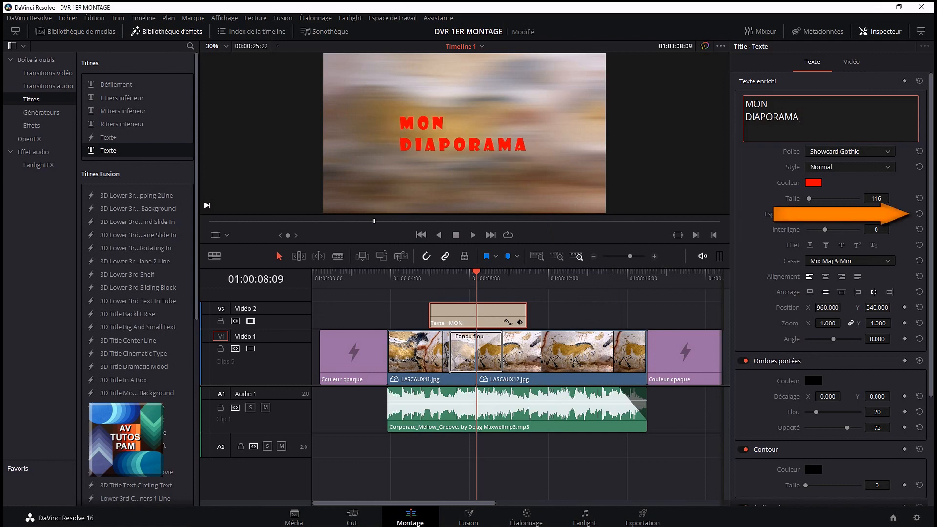
left_click(921, 214)
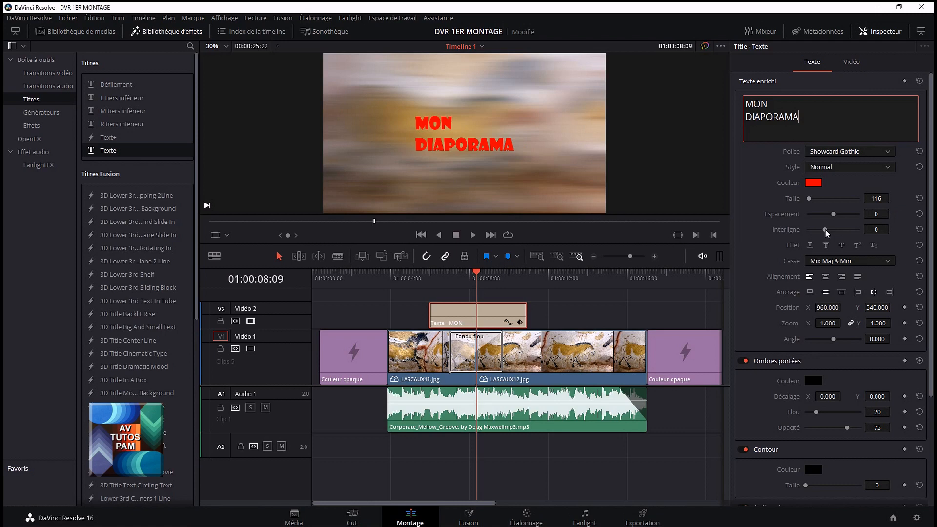
left_click_drag(827, 228, 826, 234)
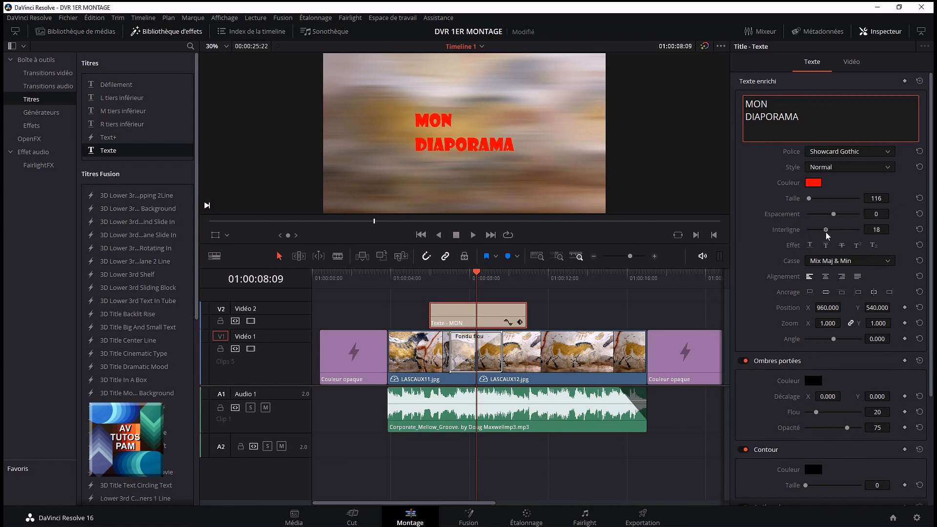
left_click(825, 276)
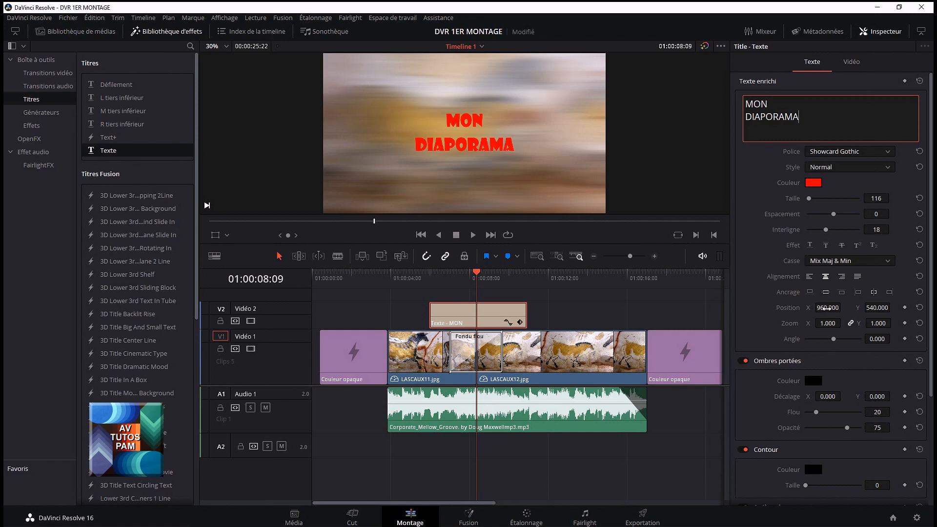
left_click_drag(828, 308, 743, 307)
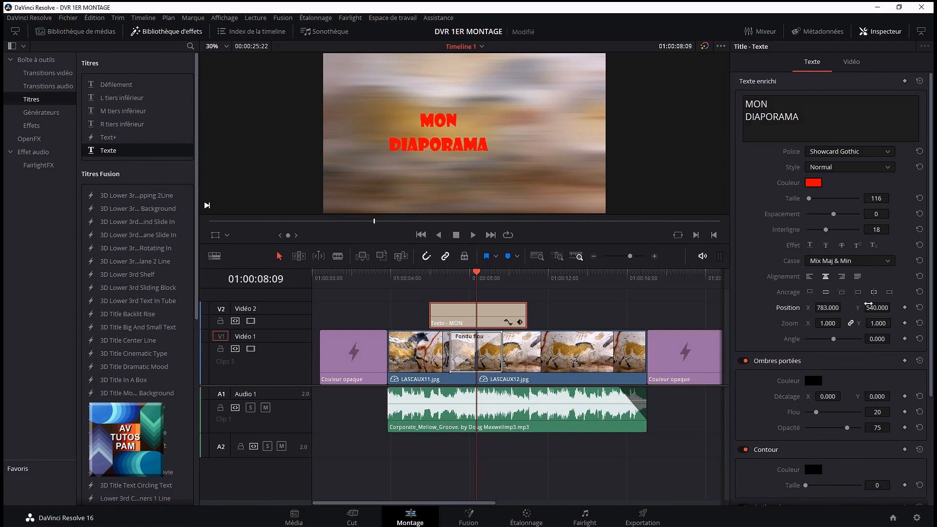
mouse_move(876, 308)
left_mouse_down()
mouse_move(916, 308)
mouse_move(879, 308)
left_mouse_up()
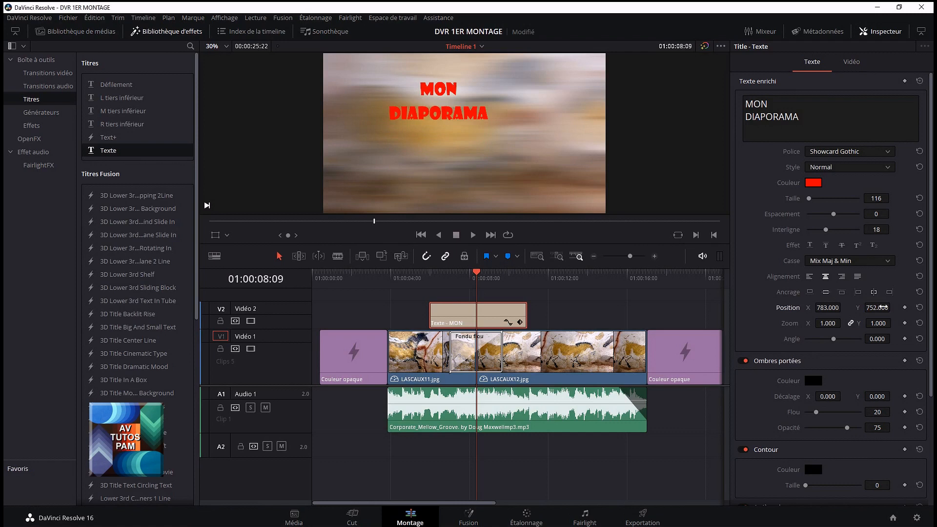
left_click(920, 307)
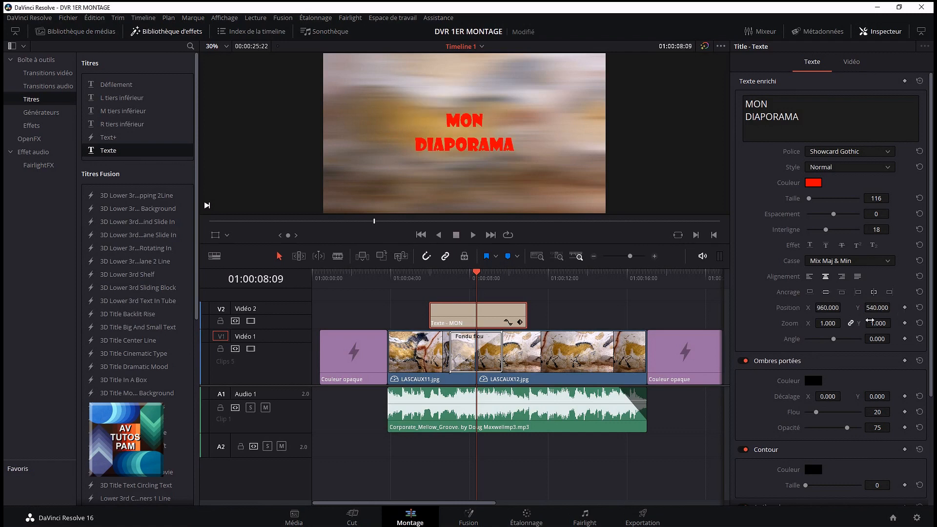
- Set the title's linked X and Y zoom to 1.400, and reset its angle after trying a rotation
left_click_drag(824, 326, 849, 322)
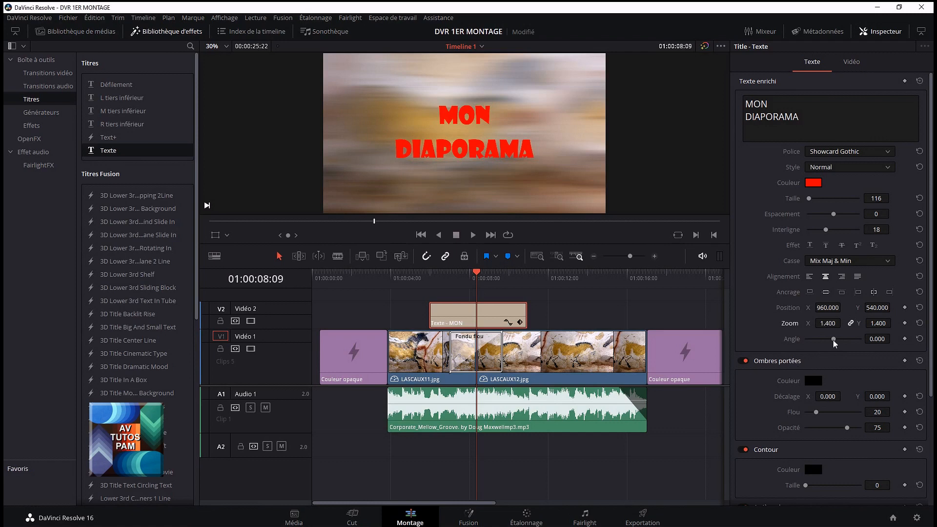
left_click_drag(834, 339, 836, 342)
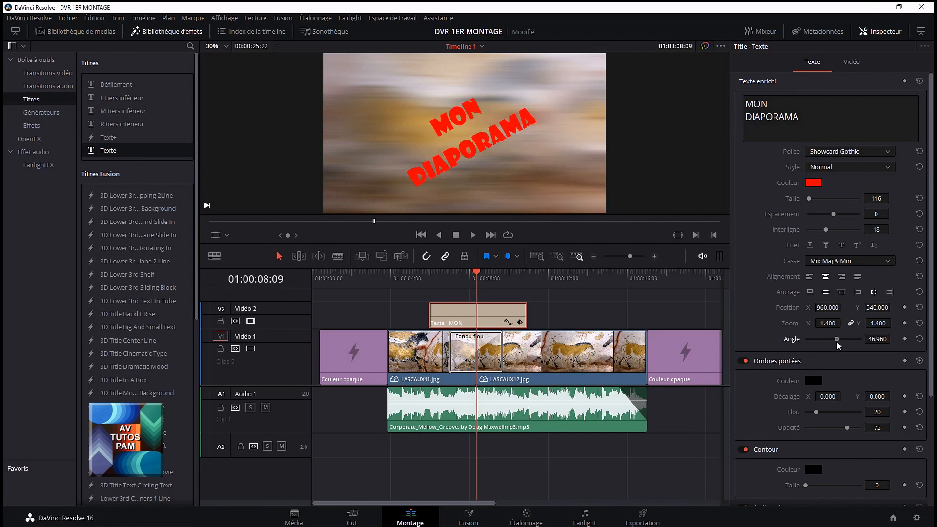
left_click(920, 339)
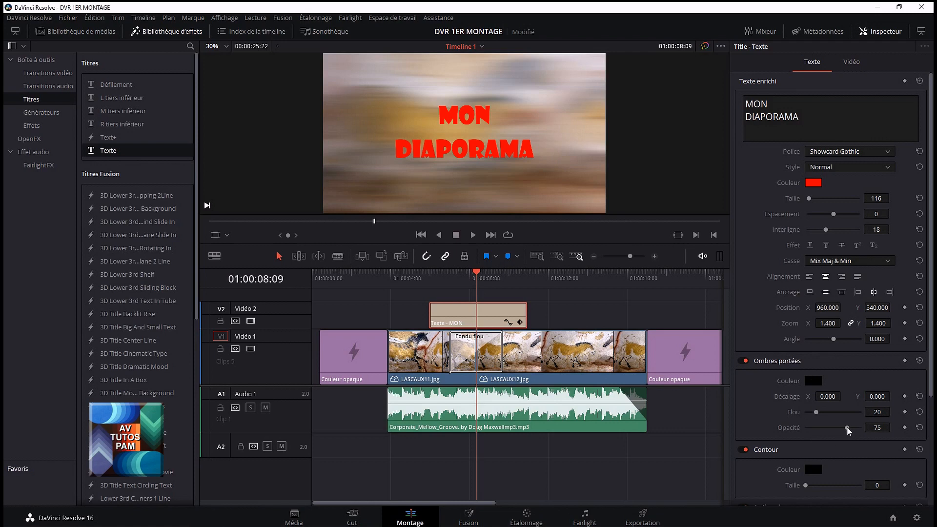
- Give the title's letters a black outline by setting the Contour size to 4
scroll(836, 356, "down", 3)
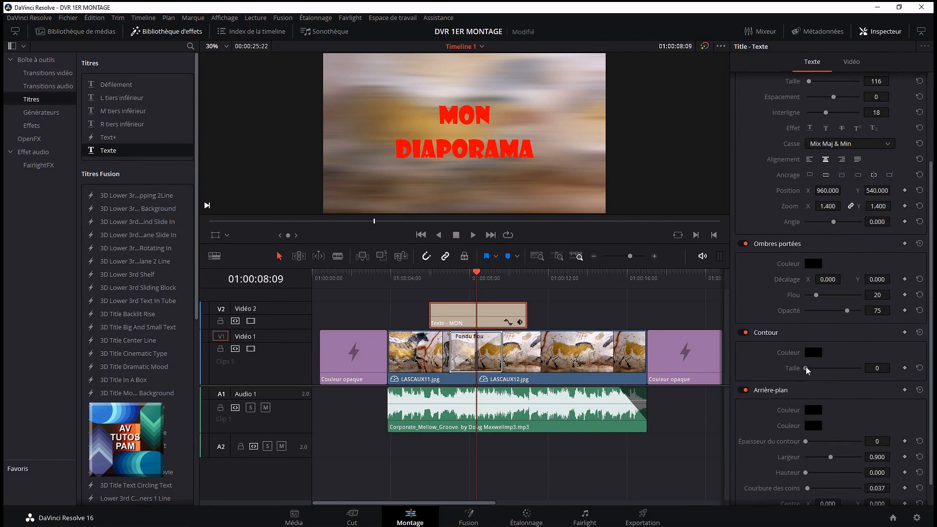
mouse_move(806, 368)
left_mouse_down()
mouse_move(865, 370)
mouse_move(819, 372)
left_mouse_up()
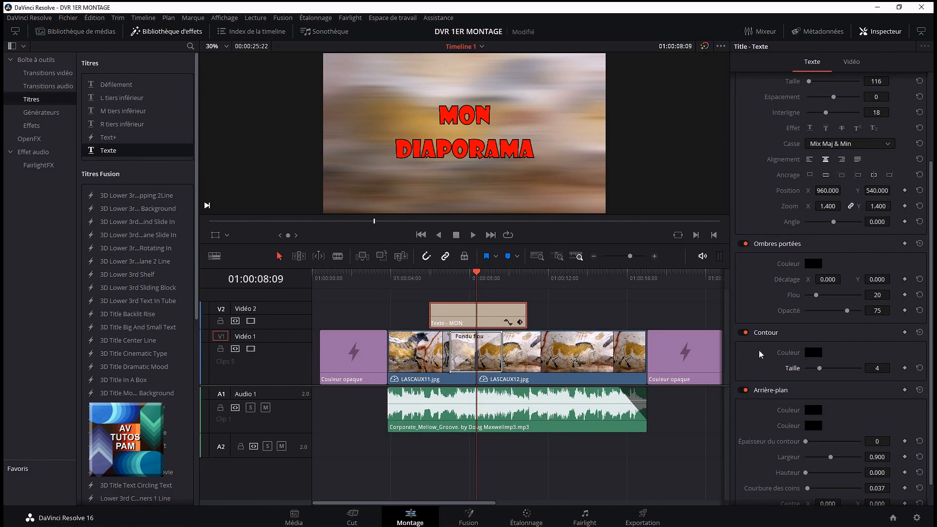
- Set the title background's fill colour to yellow (#ffff00) and its outline colour to blue (#5555ff)
scroll(779, 332, "down", 1)
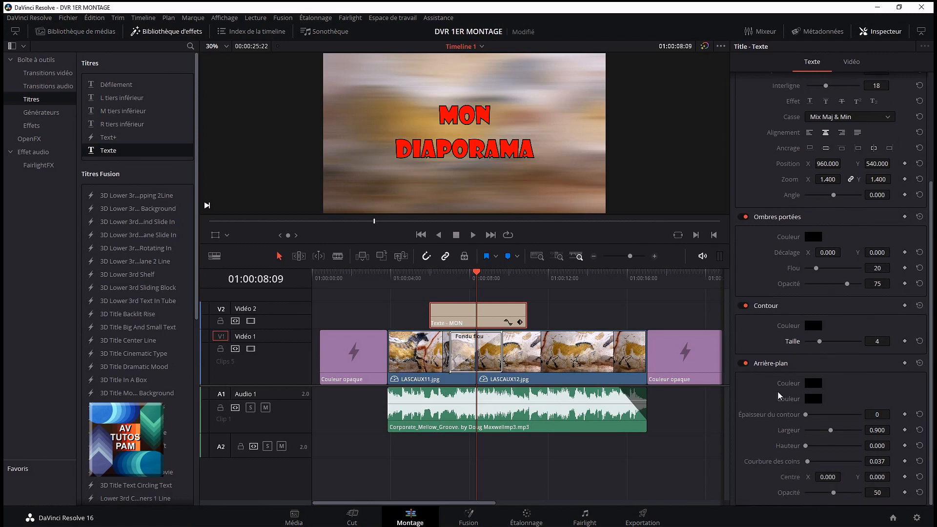
left_click(814, 382)
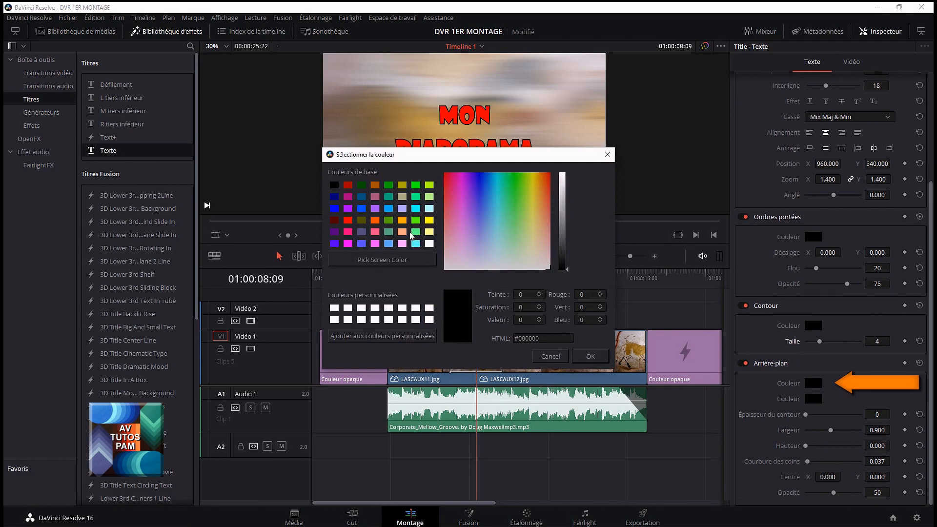
left_click(429, 221)
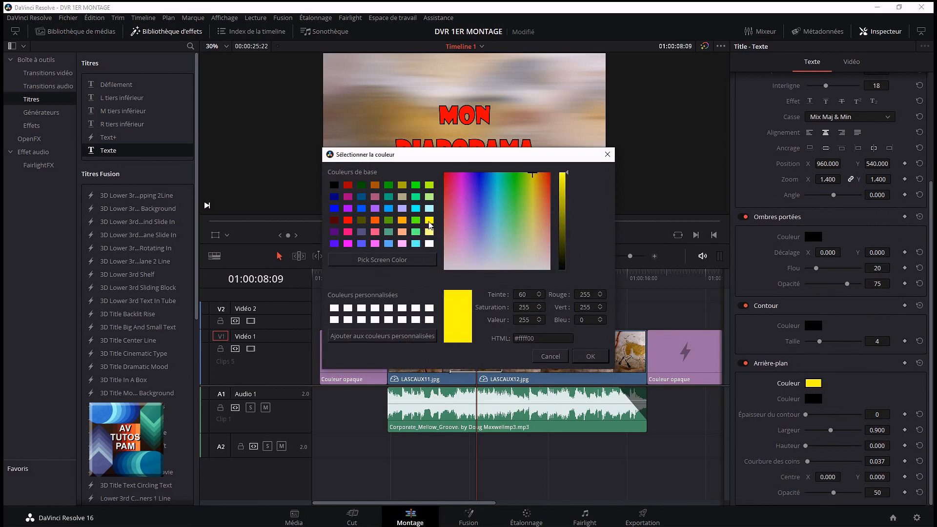
left_click(589, 357)
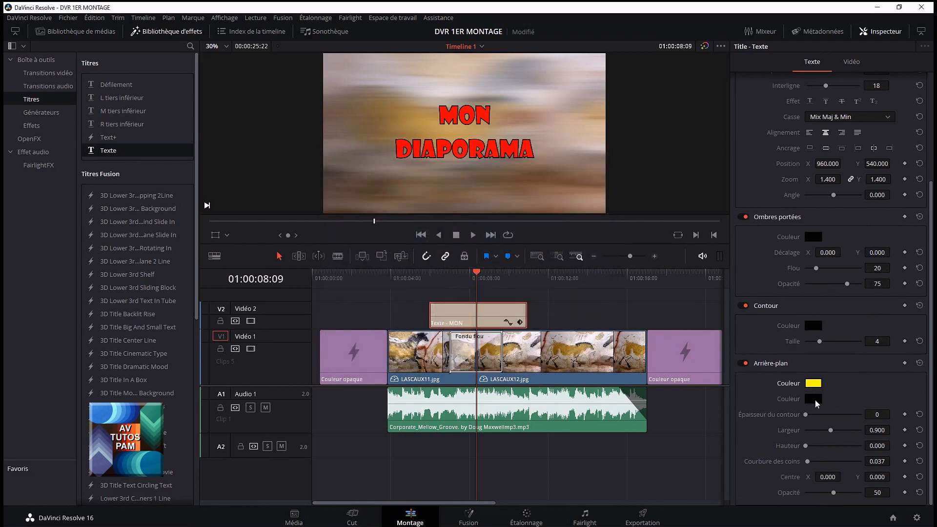
left_click(816, 400)
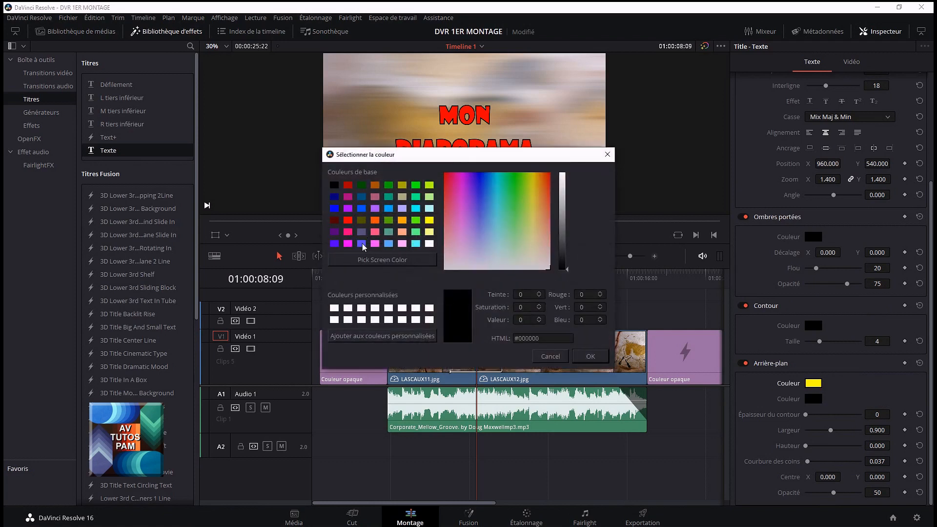
left_click(362, 243)
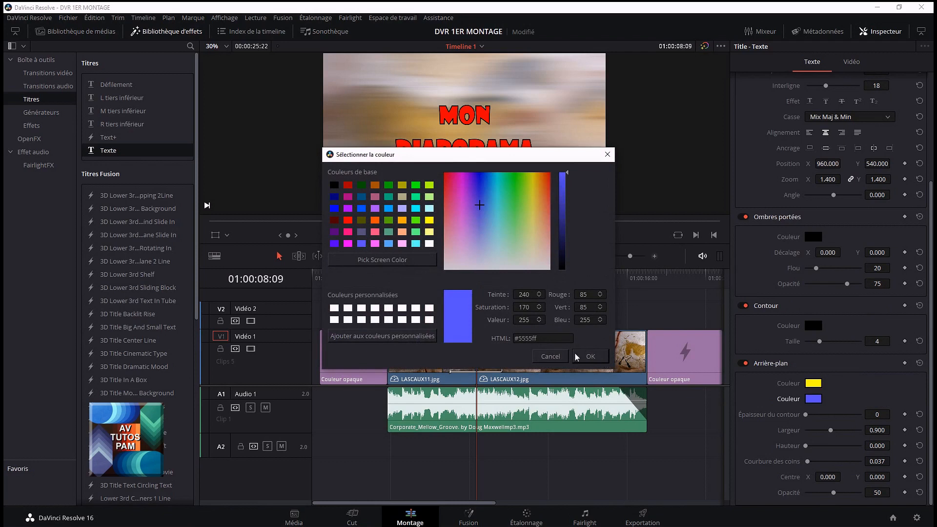
left_click(589, 357)
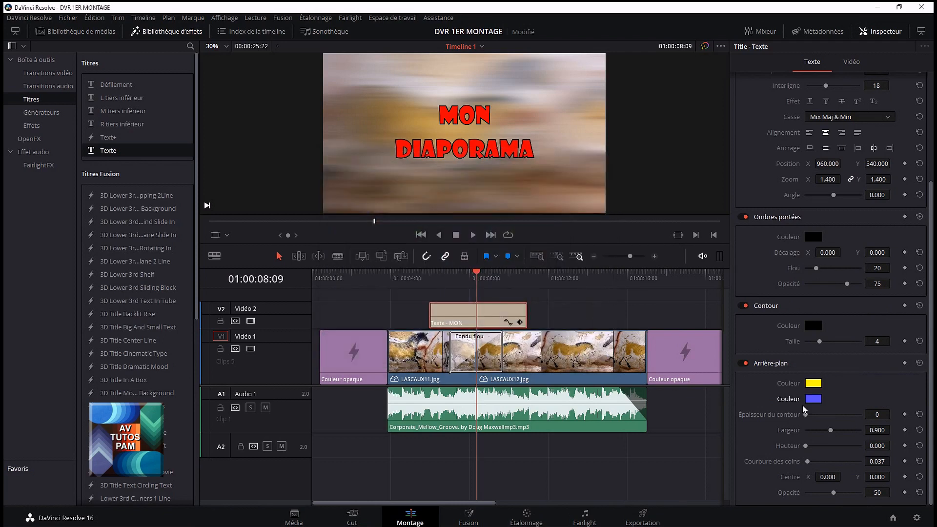
- Size the title's background box to width 0.643 and height 0.400, with an outline thickness of 22
left_click_drag(806, 445, 818, 441)
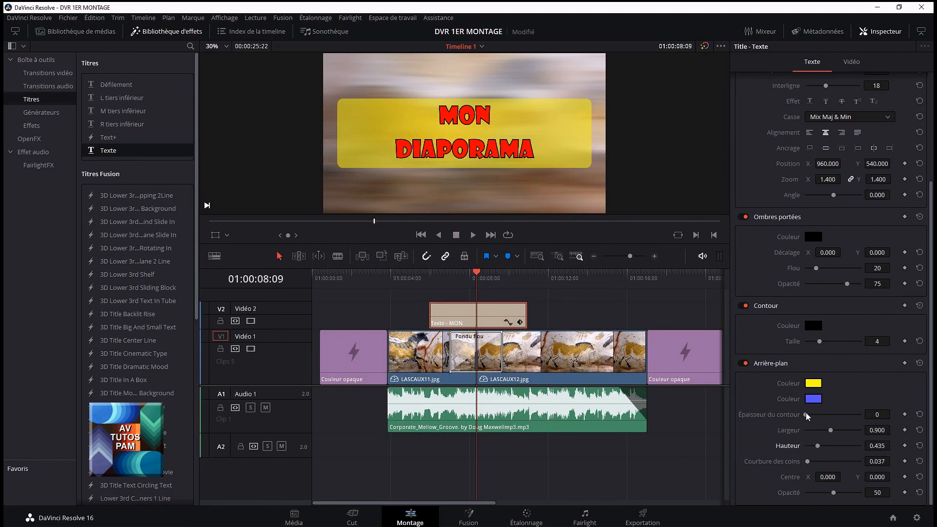
left_click_drag(806, 414, 847, 415)
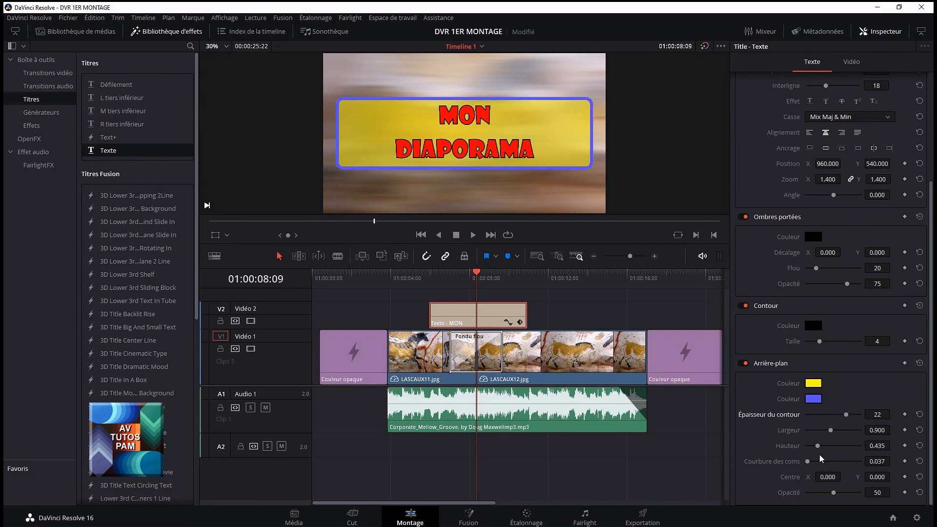
left_click_drag(819, 447, 824, 432)
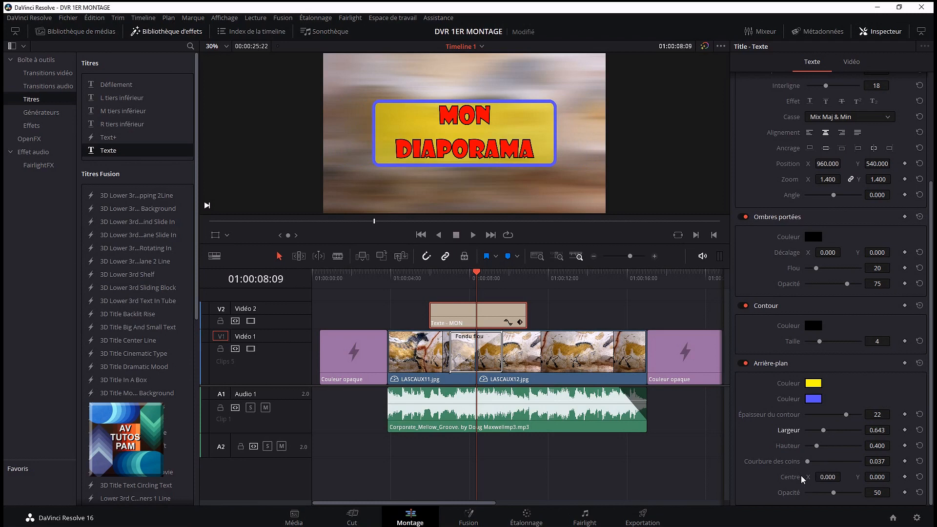
- Set the title background's corner curvature to 0.122, and give the title clip a fade-in and a fade-out of about one second each
mouse_move(808, 462)
left_mouse_down()
mouse_move(847, 465)
mouse_move(814, 467)
left_mouse_up()
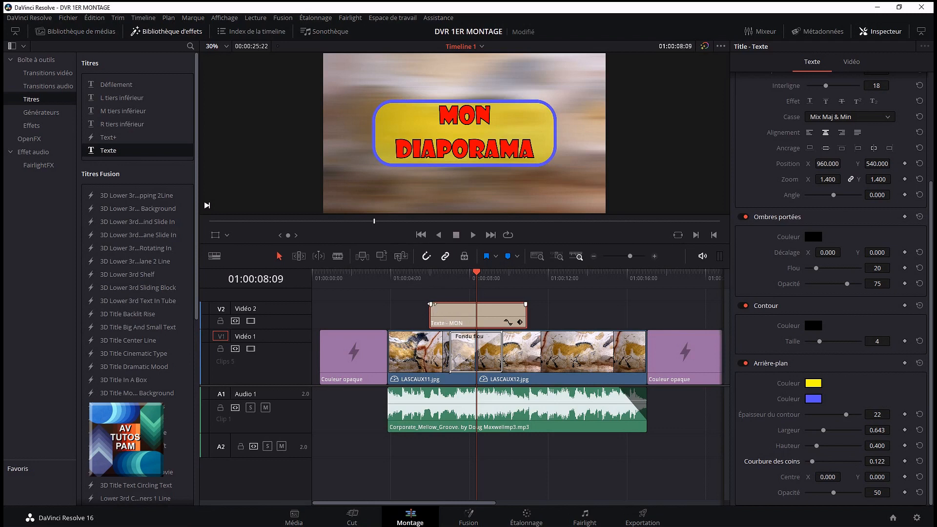
left_click_drag(430, 304, 449, 304)
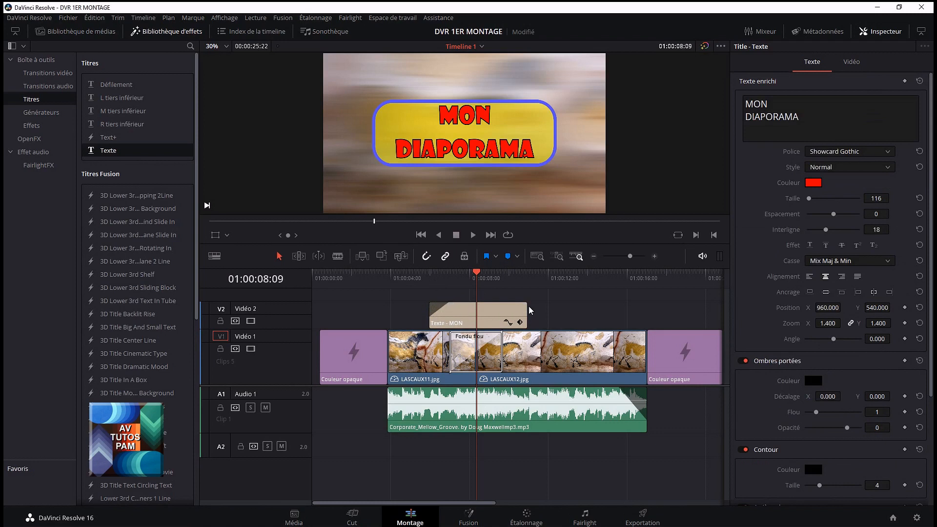
left_click_drag(525, 304, 506, 304)
- Play the montage from just before the title, at 01:00:05:10, until past its end to check the title's fades
left_click_drag(476, 273, 418, 276)
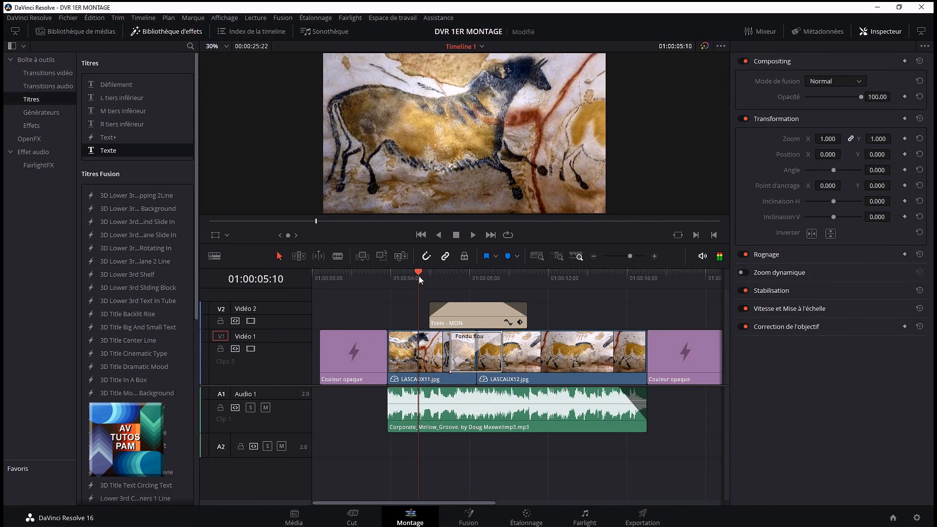
left_click(473, 234)
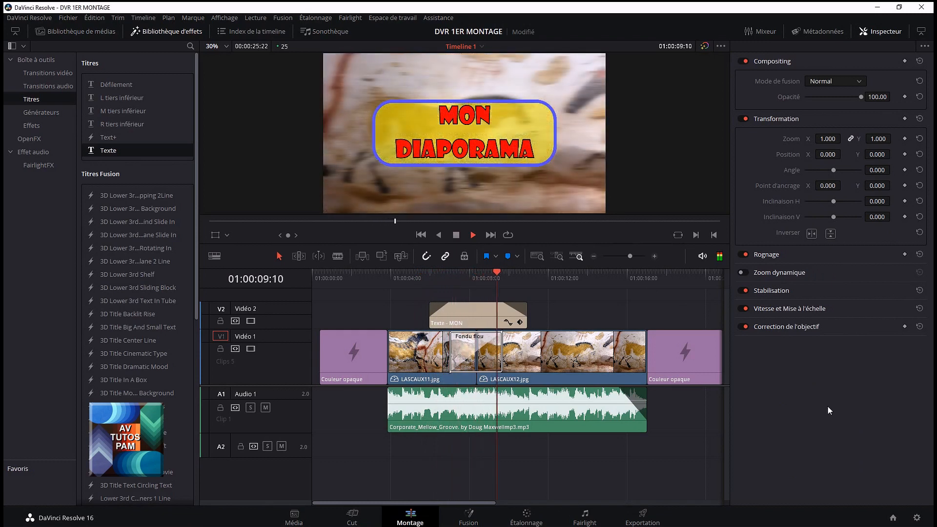
left_click(456, 235)
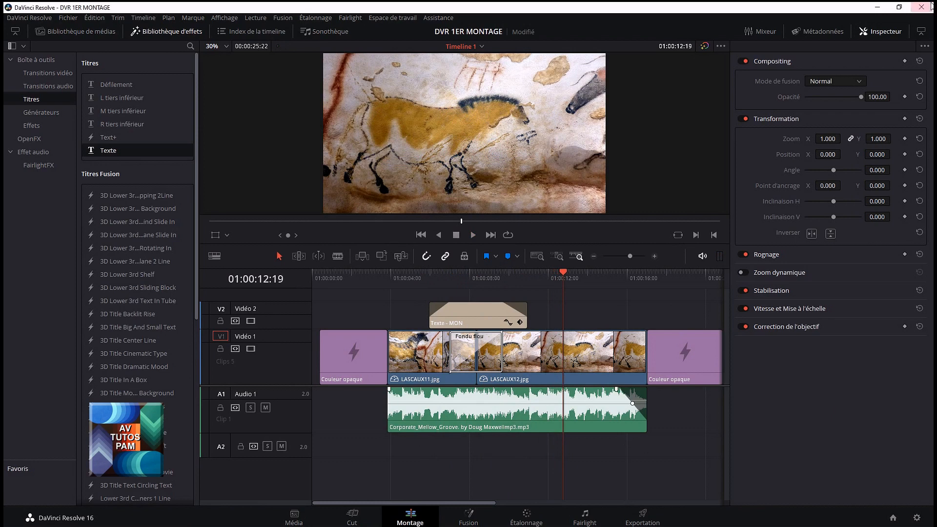
- Widen the timeline area, and use the viewer's Transform handles to shrink the title and move it to the upper left of the image
left_click(921, 31)
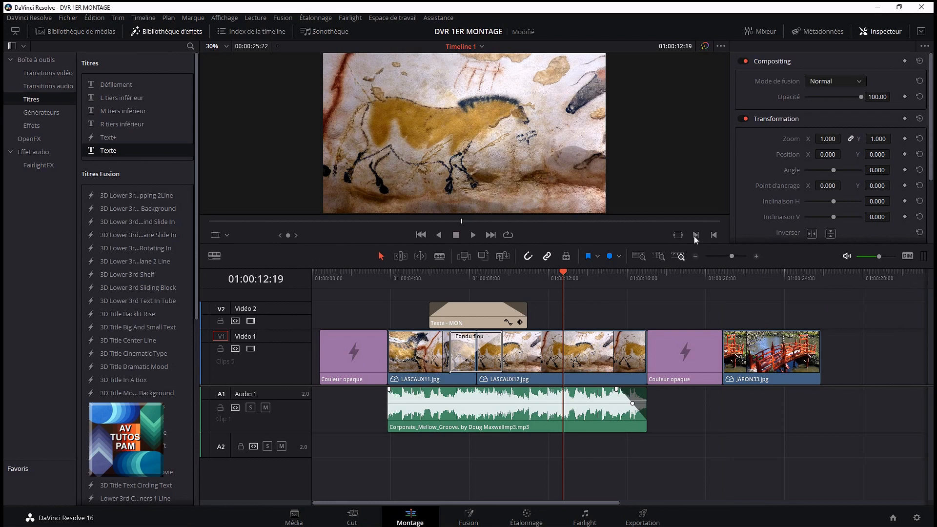
left_click_drag(564, 274, 488, 273)
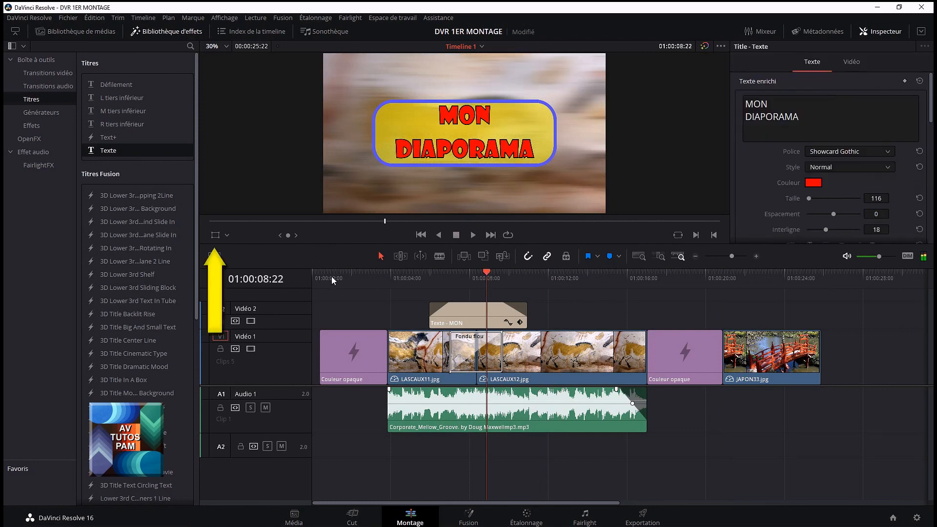
left_click(215, 235)
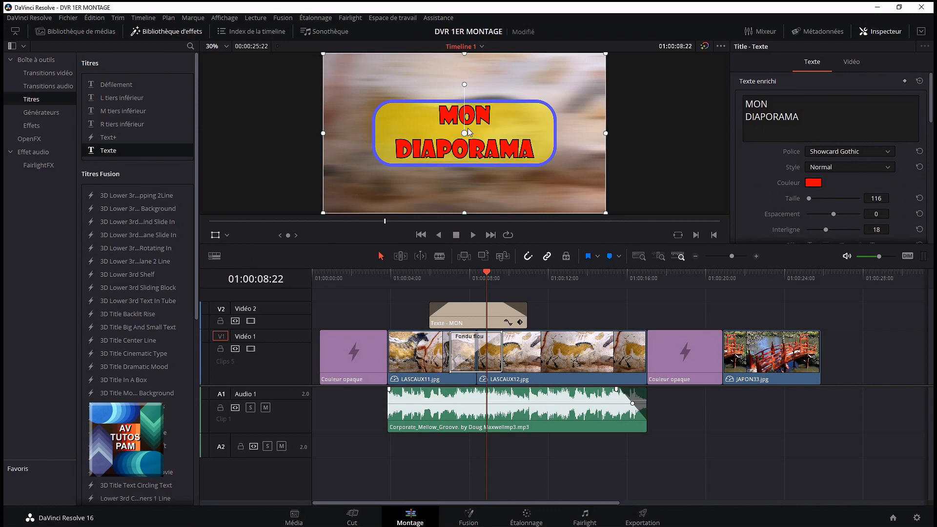
mouse_move(464, 87)
left_mouse_down()
mouse_move(498, 102)
mouse_move(464, 85)
left_mouse_up()
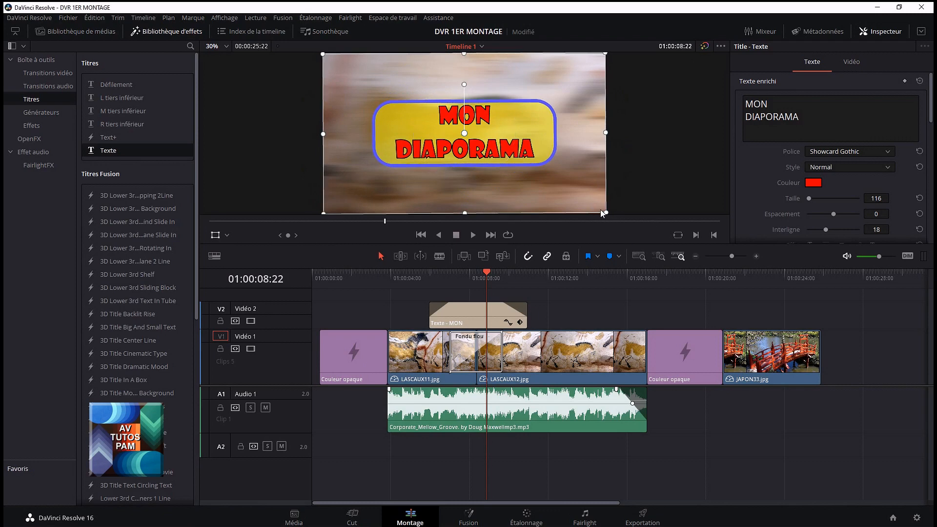
left_click_drag(606, 213, 577, 191)
left_click_drag(471, 134, 431, 106)
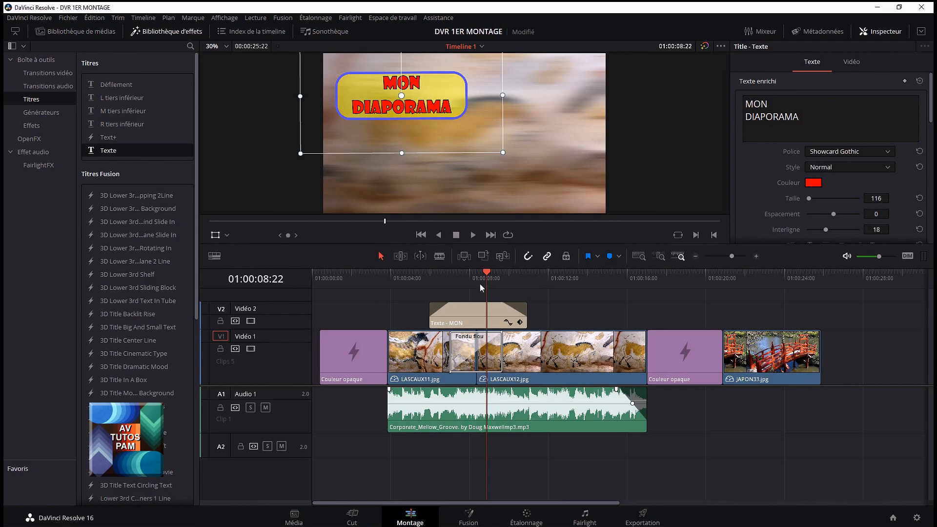
left_click(215, 236)
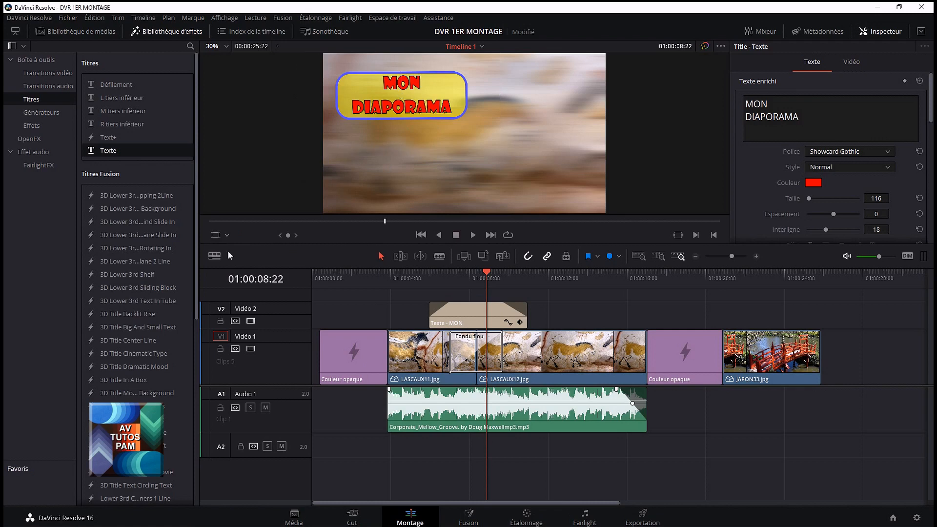
- Place the playhead at 01:00:05:06, just before the title clip, to review the title
left_click(415, 274)
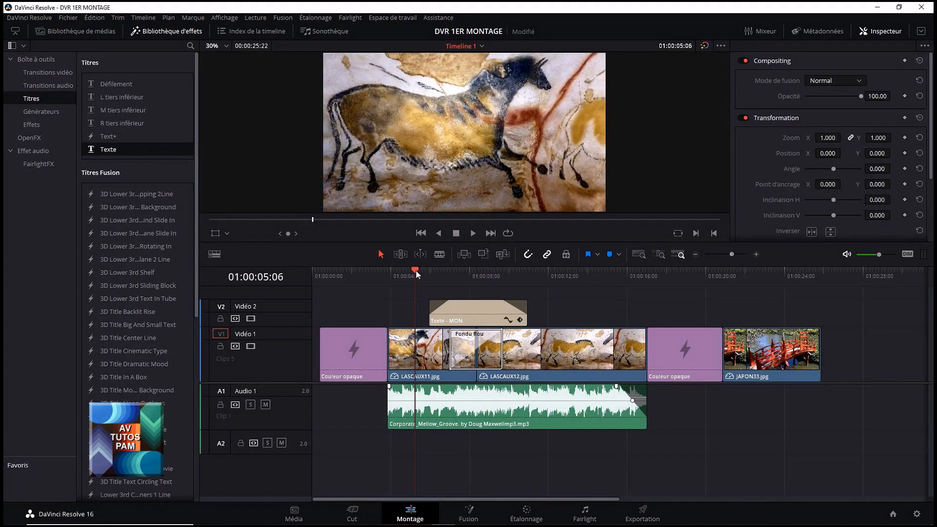